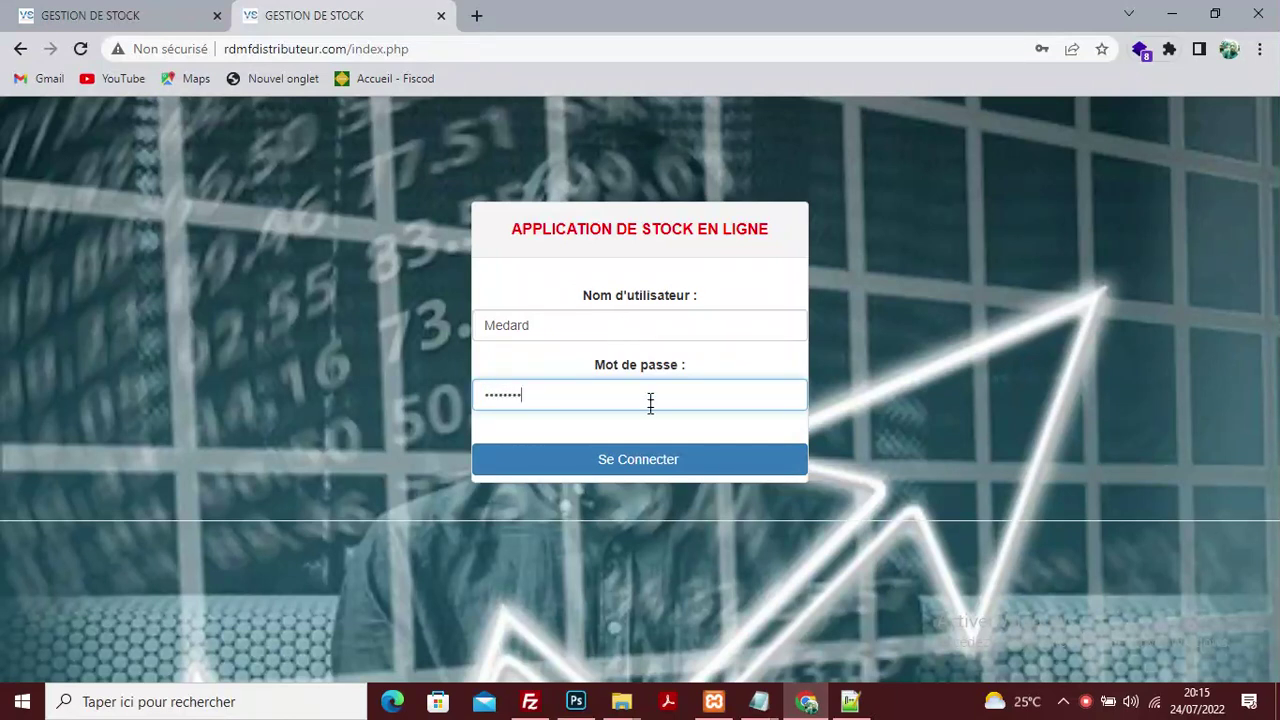
Step: Log in to the stock application with the filled-in credentials and open the form for registering users
left_click(642, 464)
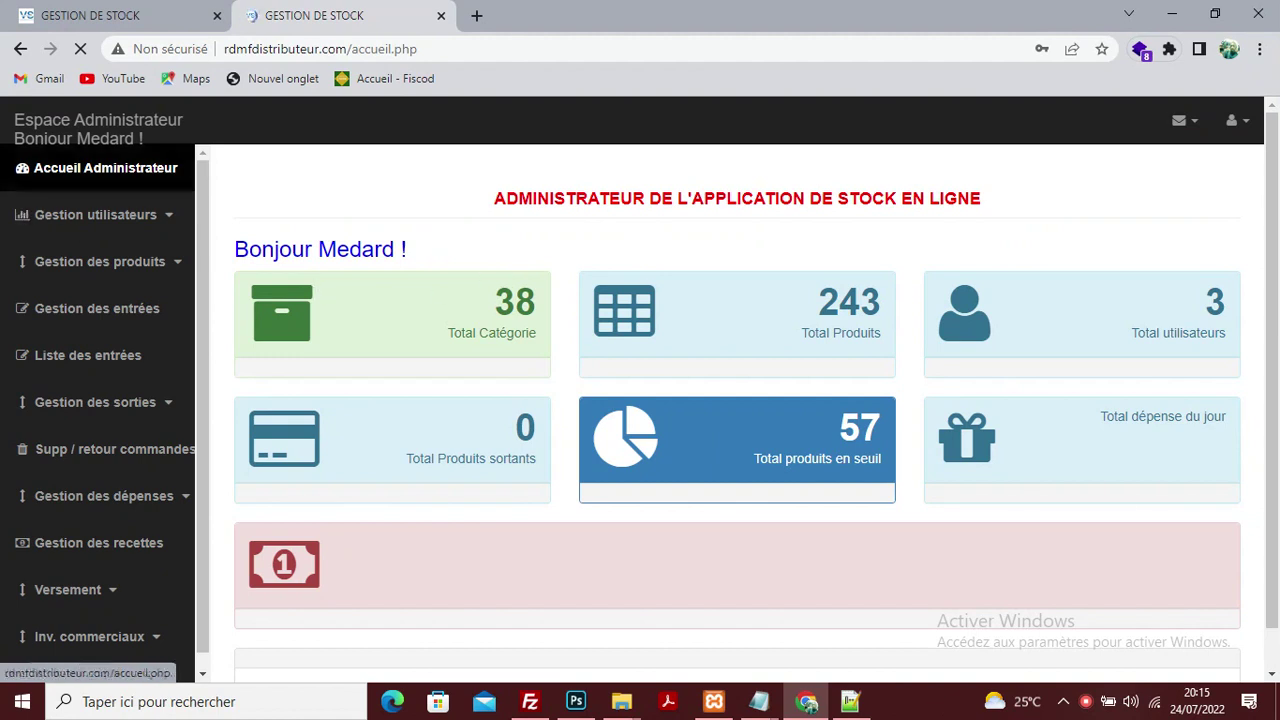
left_click(152, 221)
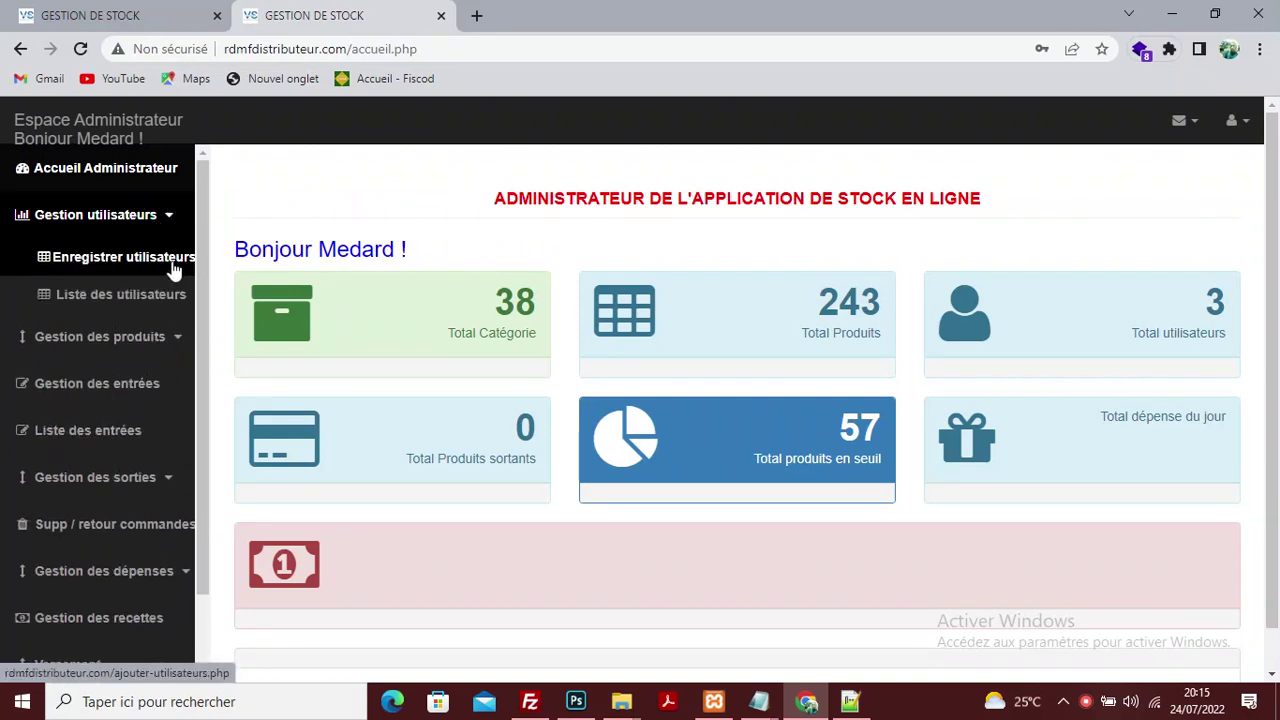
left_click(145, 262)
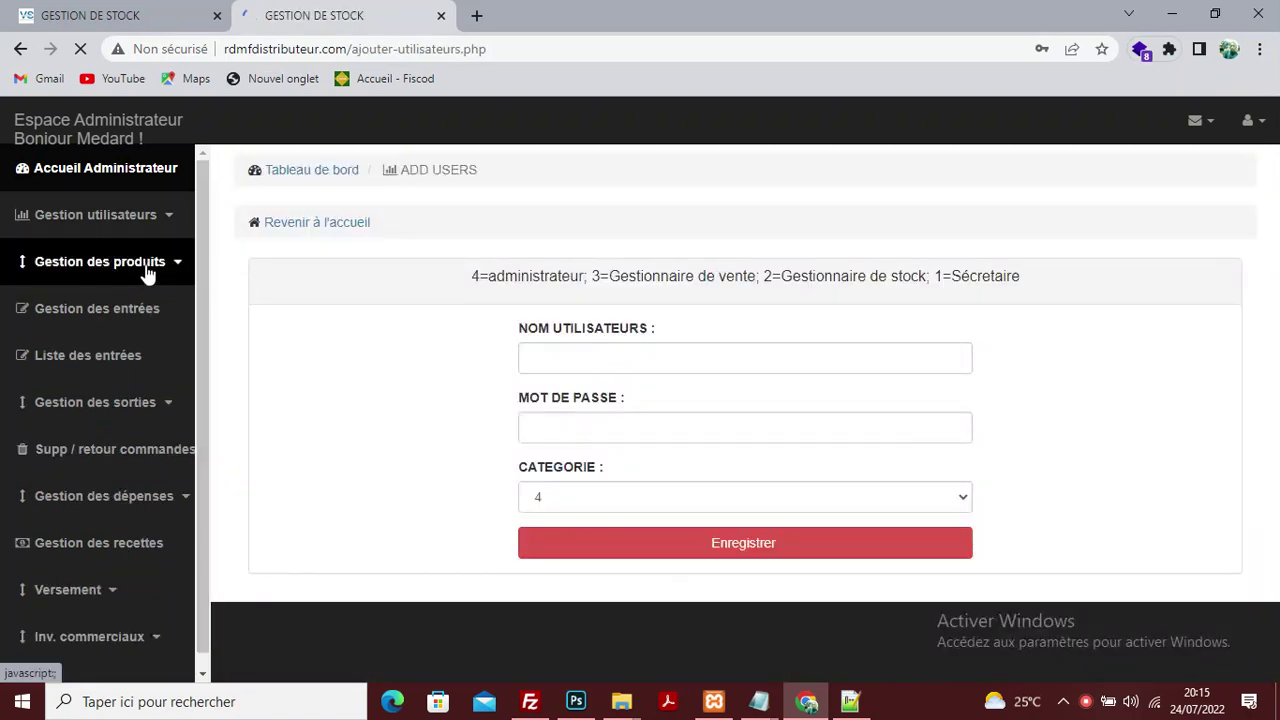
Step: Open the form for registering a product category in the product management section
left_click(147, 272)
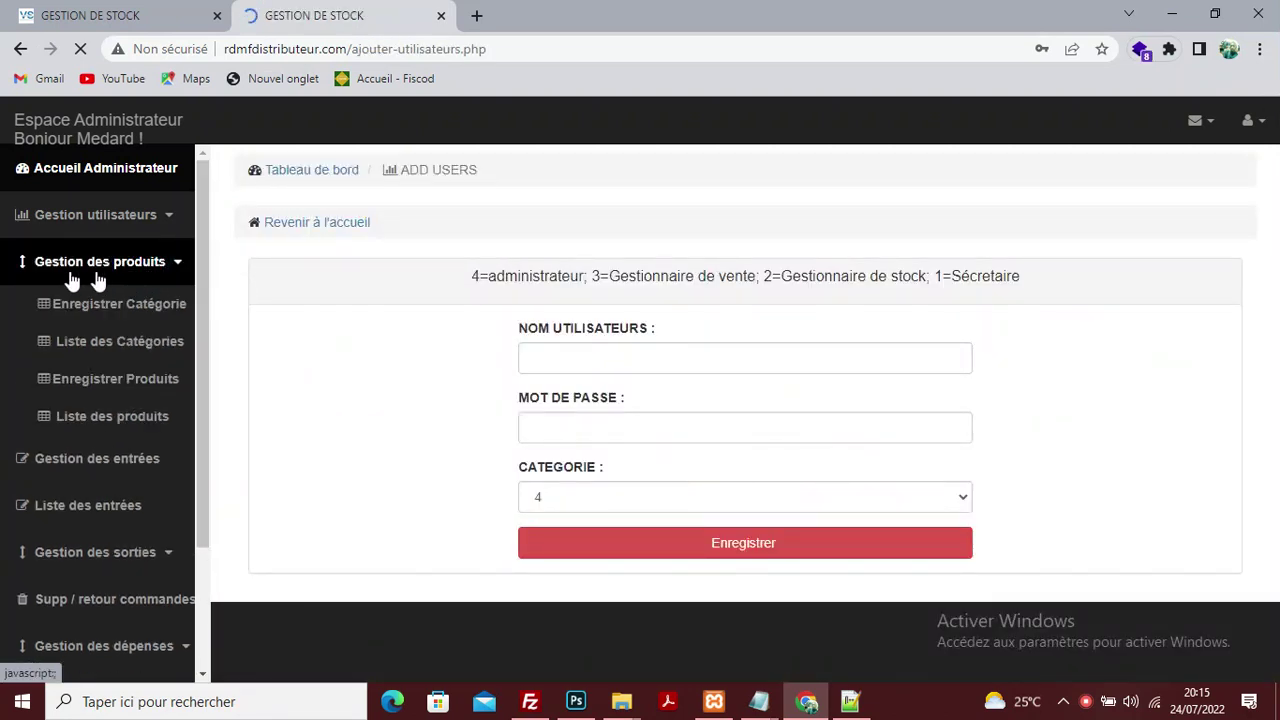
left_click(112, 277)
left_click(99, 278)
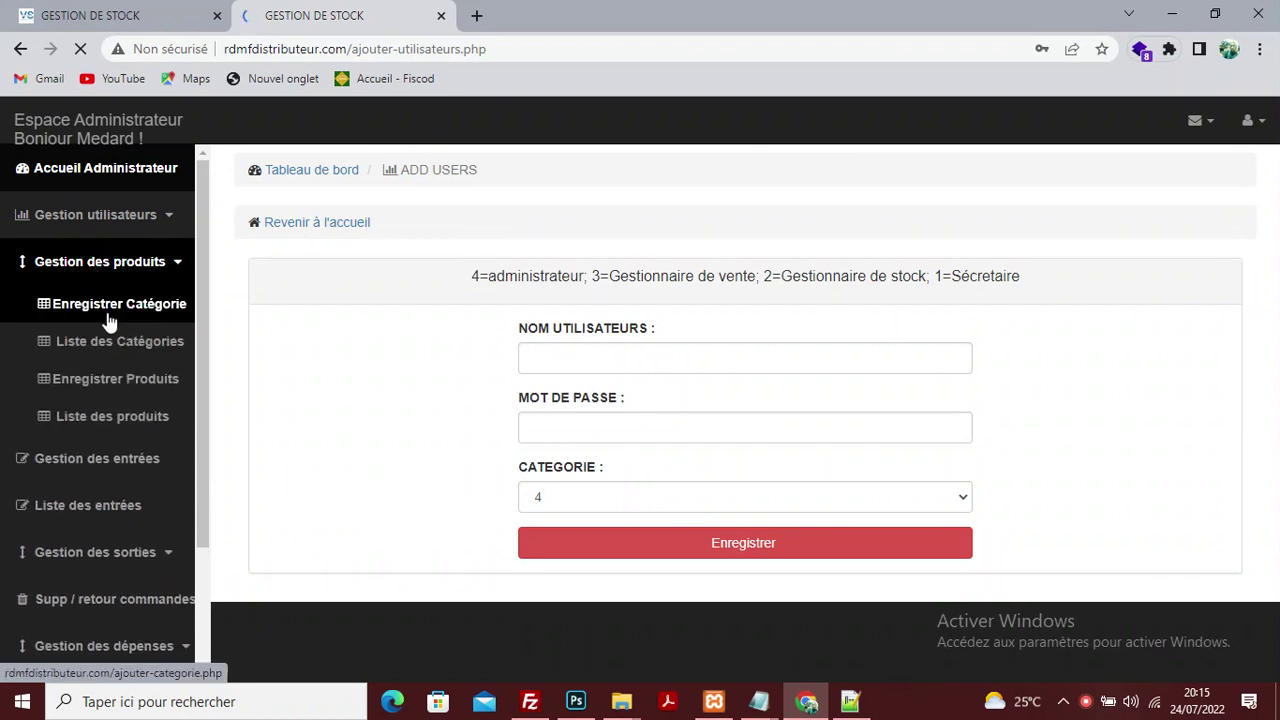
left_click(123, 308)
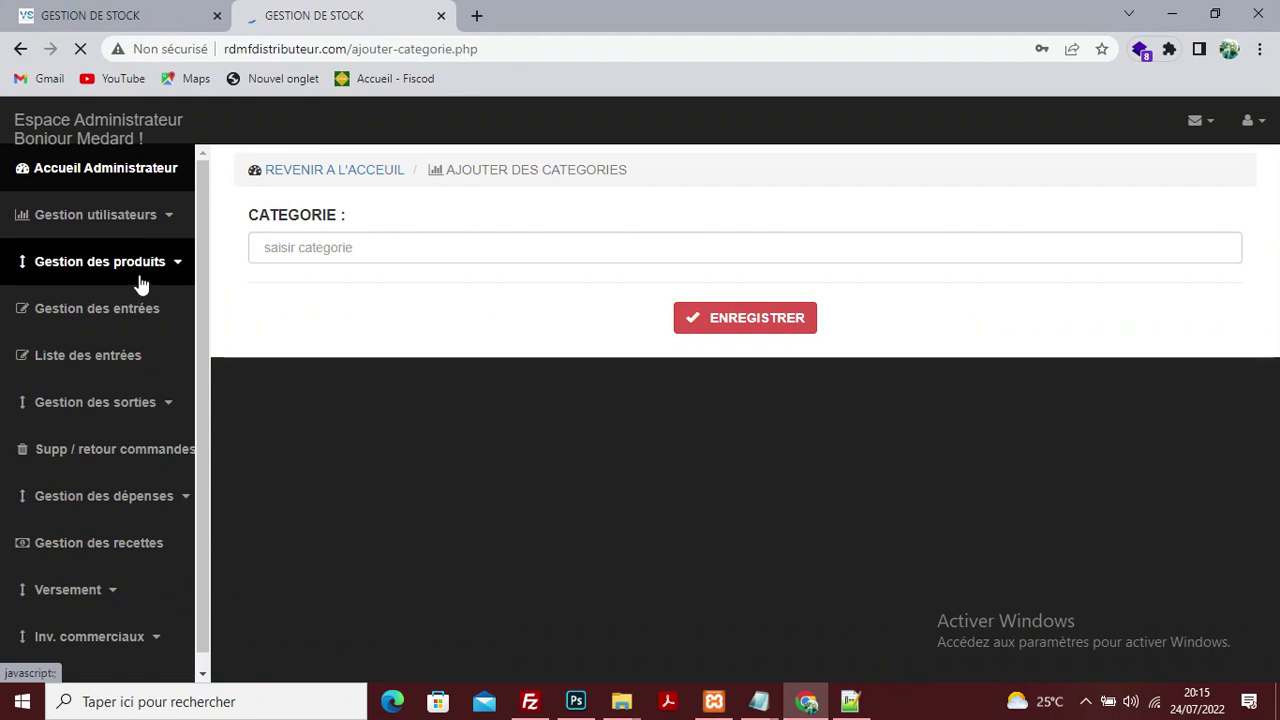
Step: Open the list of product categories and look through it from beginning to end
left_click(150, 268)
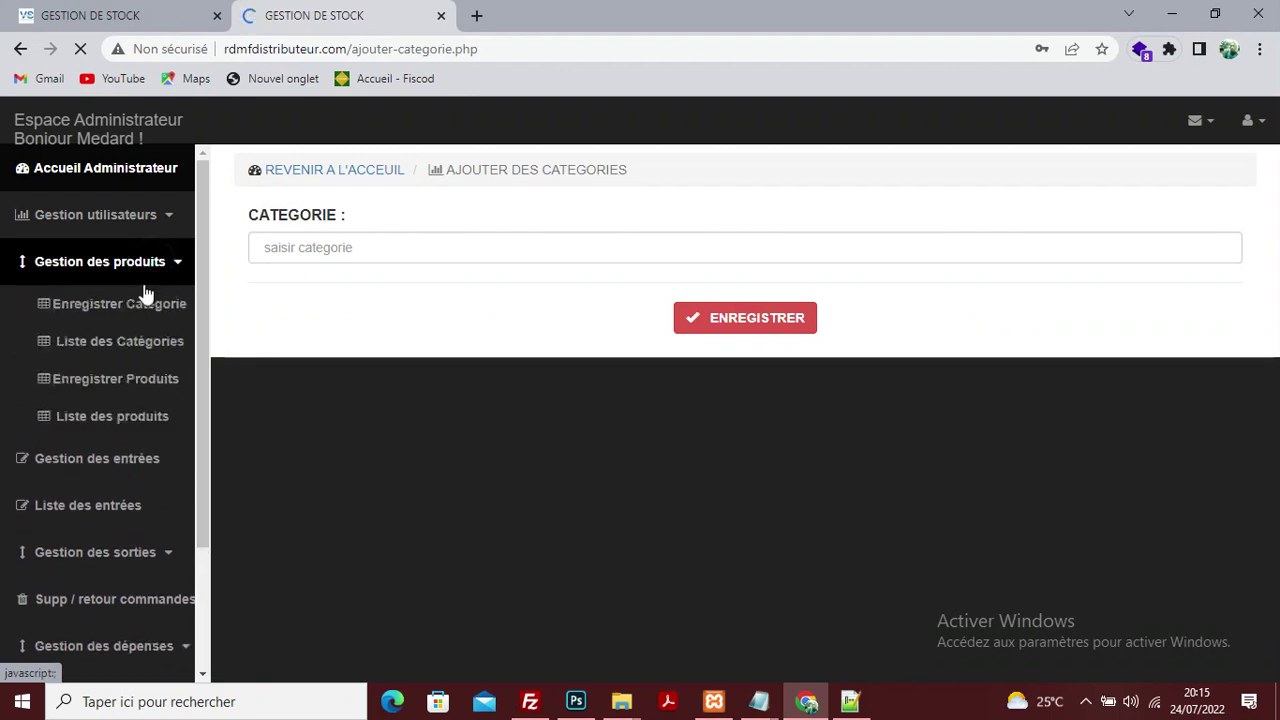
left_click(153, 345)
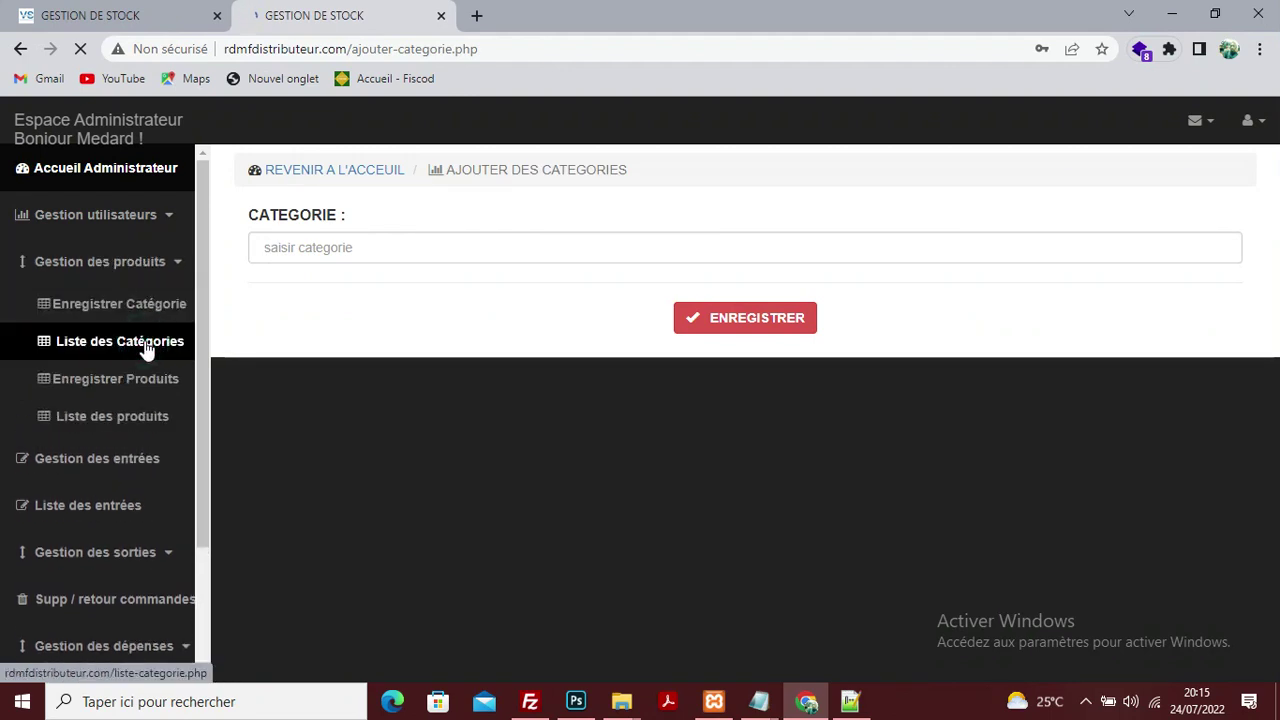
scroll(610, 305, "down", 7)
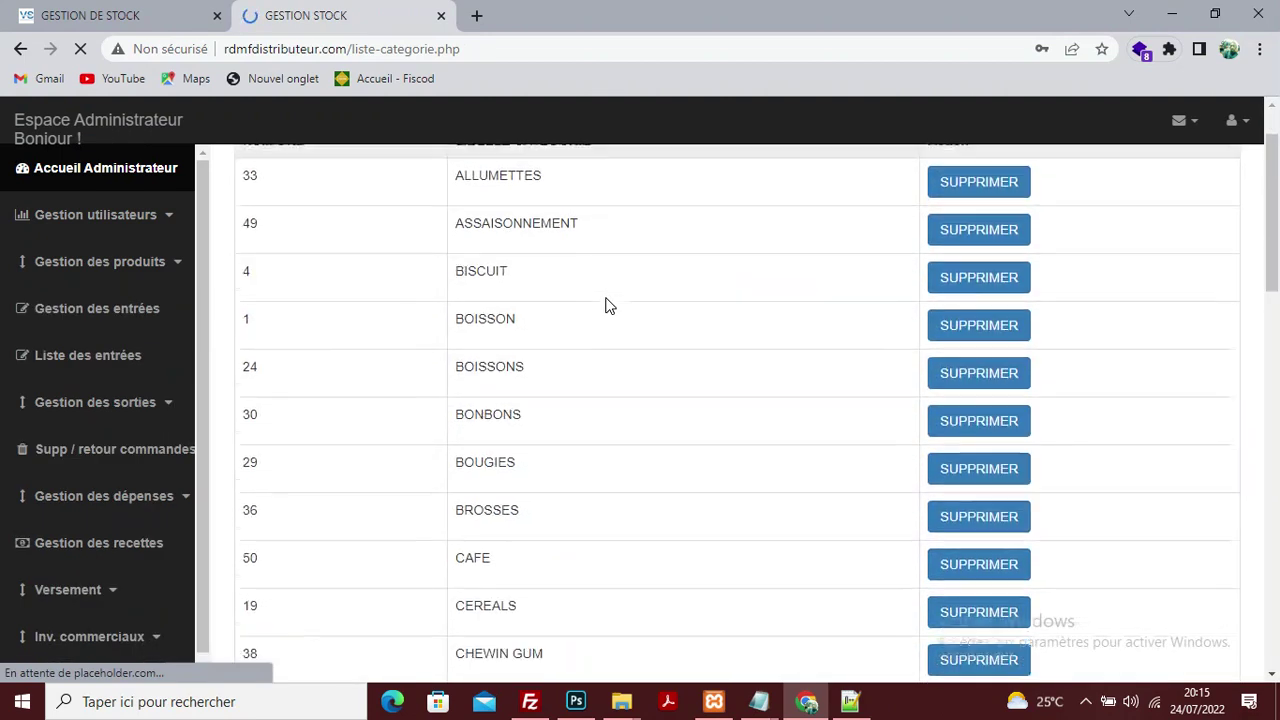
scroll(608, 305, "down", 8)
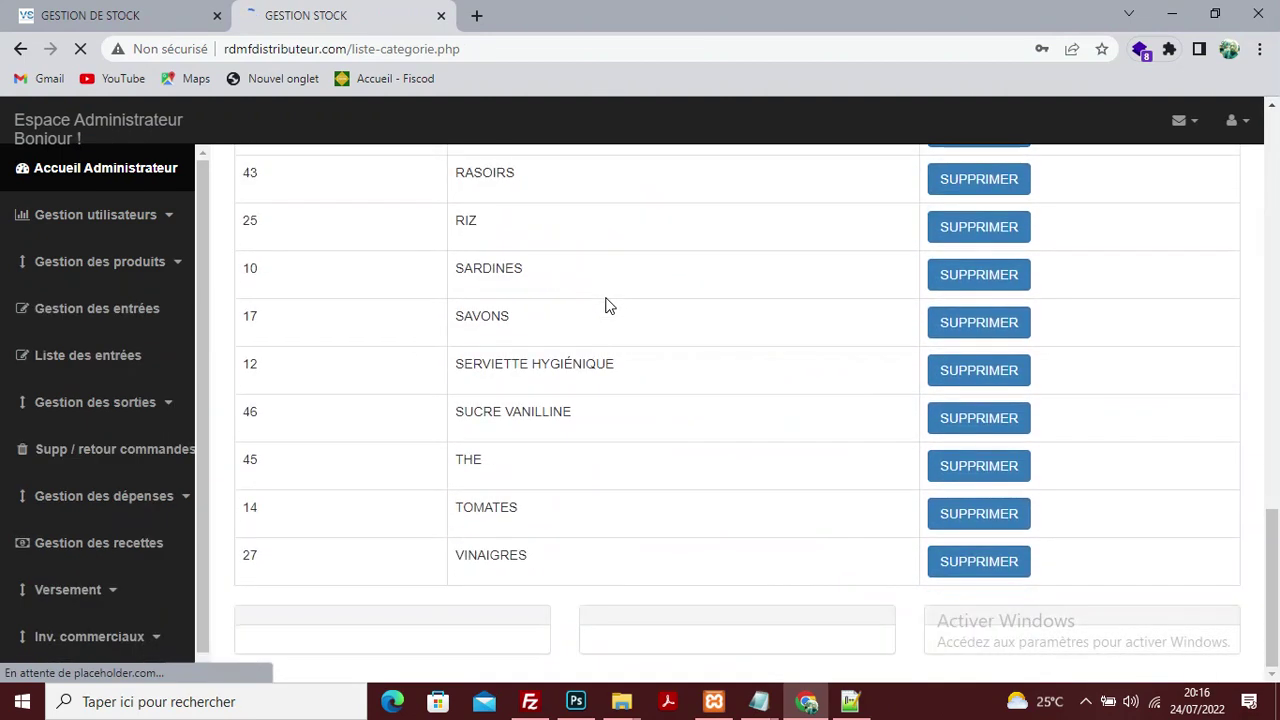
scroll(598, 297, "up", 10)
scroll(505, 310, "up", 3)
Step: Open the form for registering a product and check its category choices, leaving BOISSON selected
left_click(126, 275)
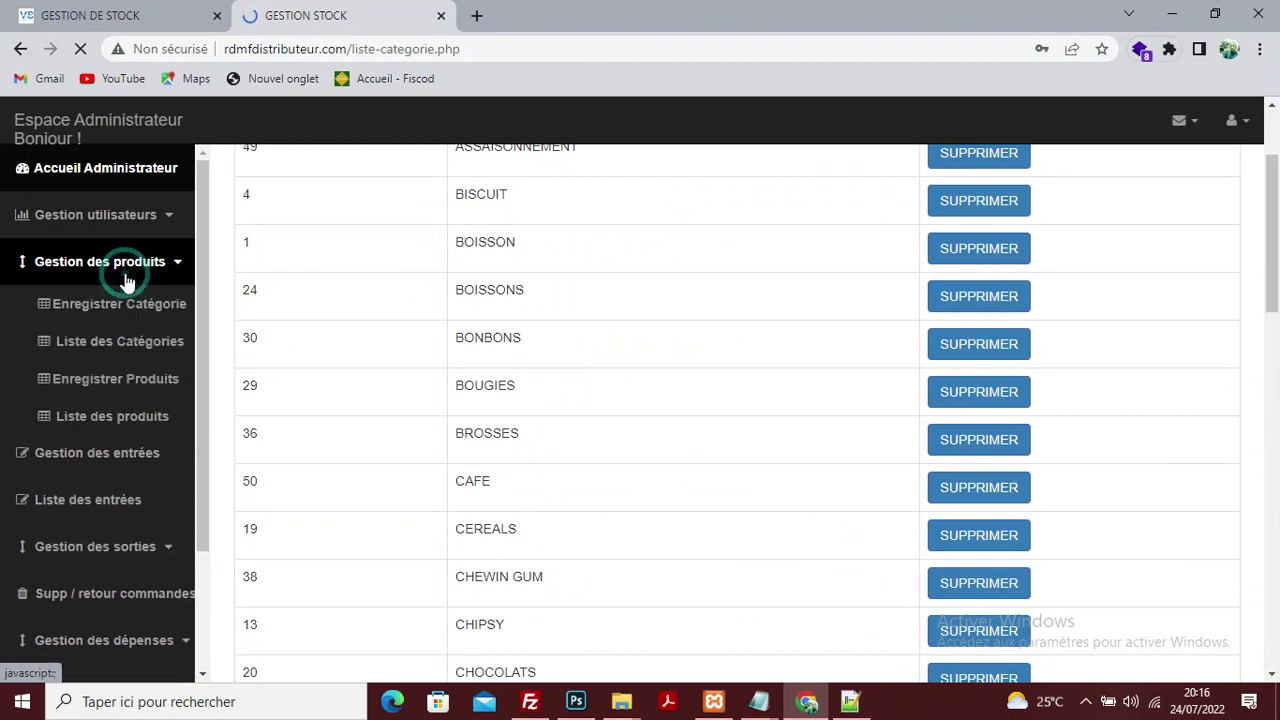
left_click(128, 381)
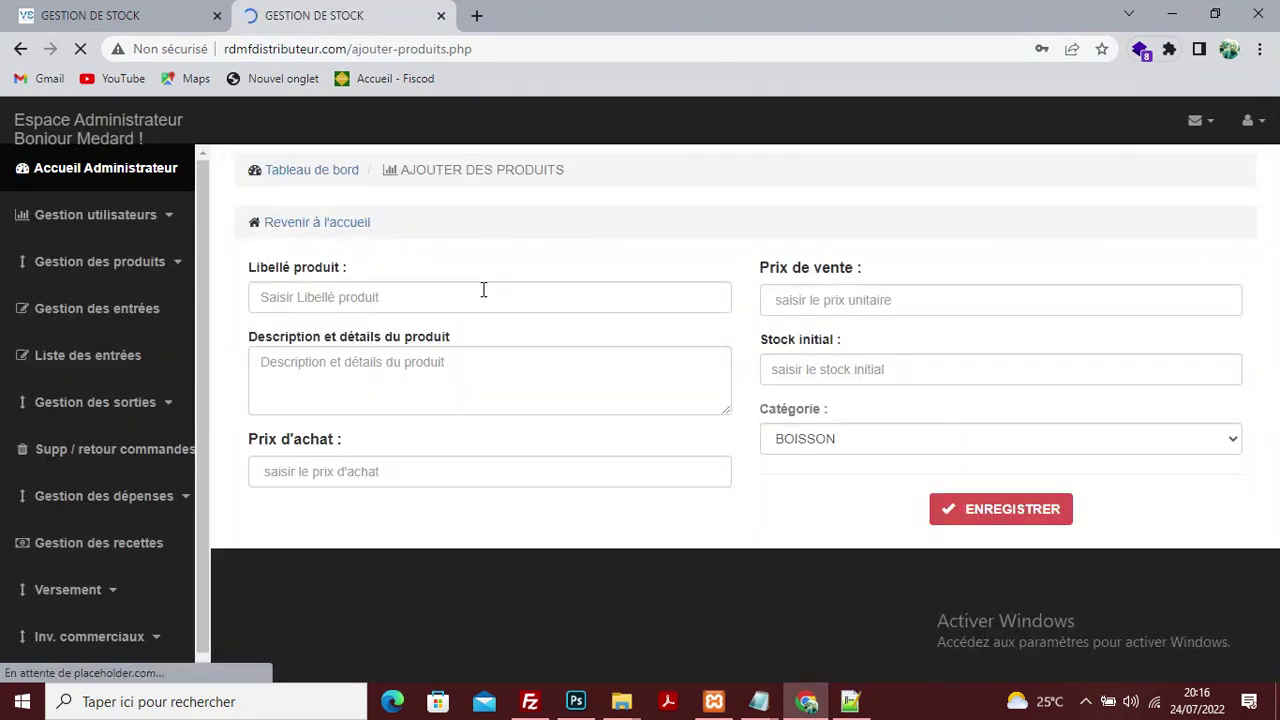
left_click(879, 445)
left_click(873, 442)
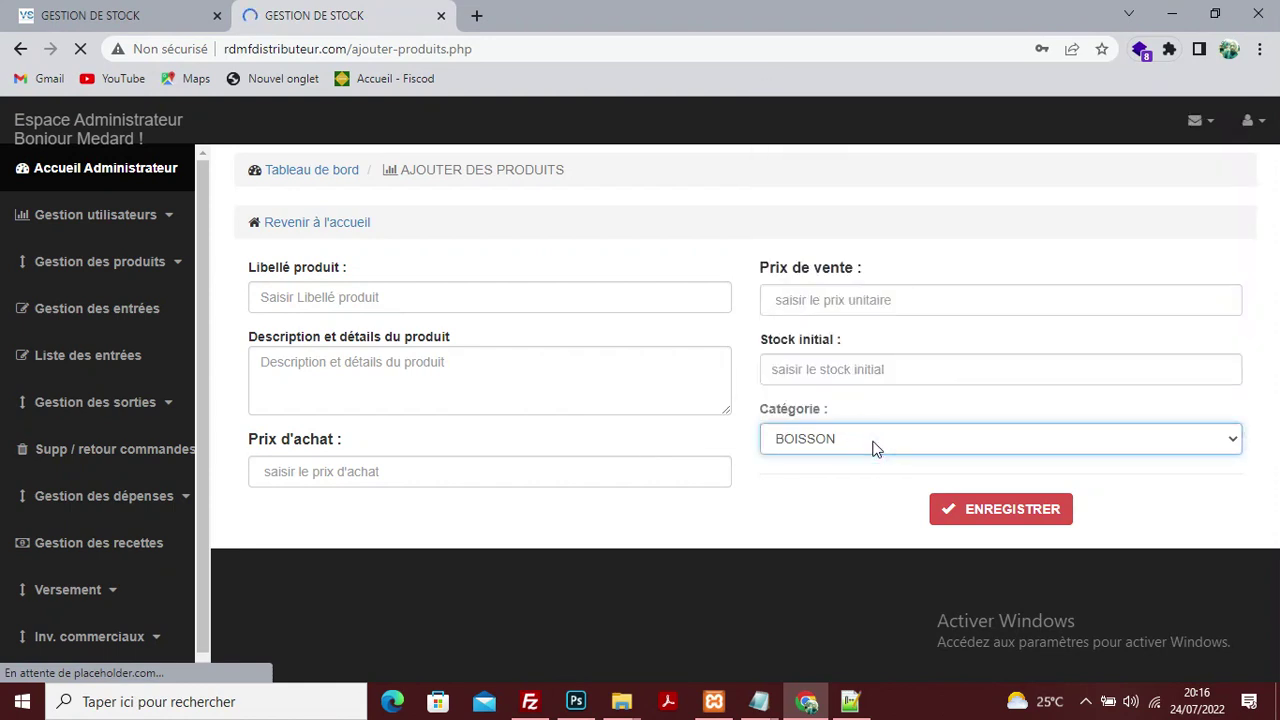
left_click(868, 442)
left_click(868, 442)
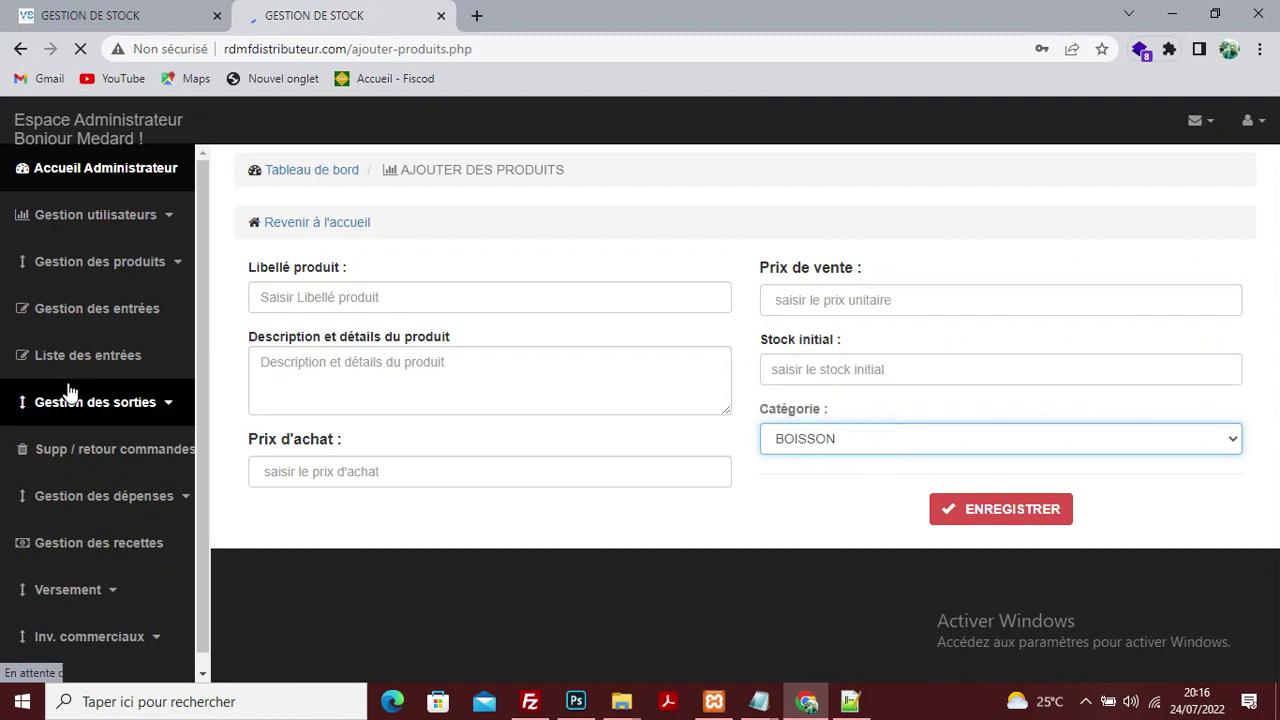
Step: Open the product list and look through the products with their prices, initial stock and row actions
left_click(138, 276)
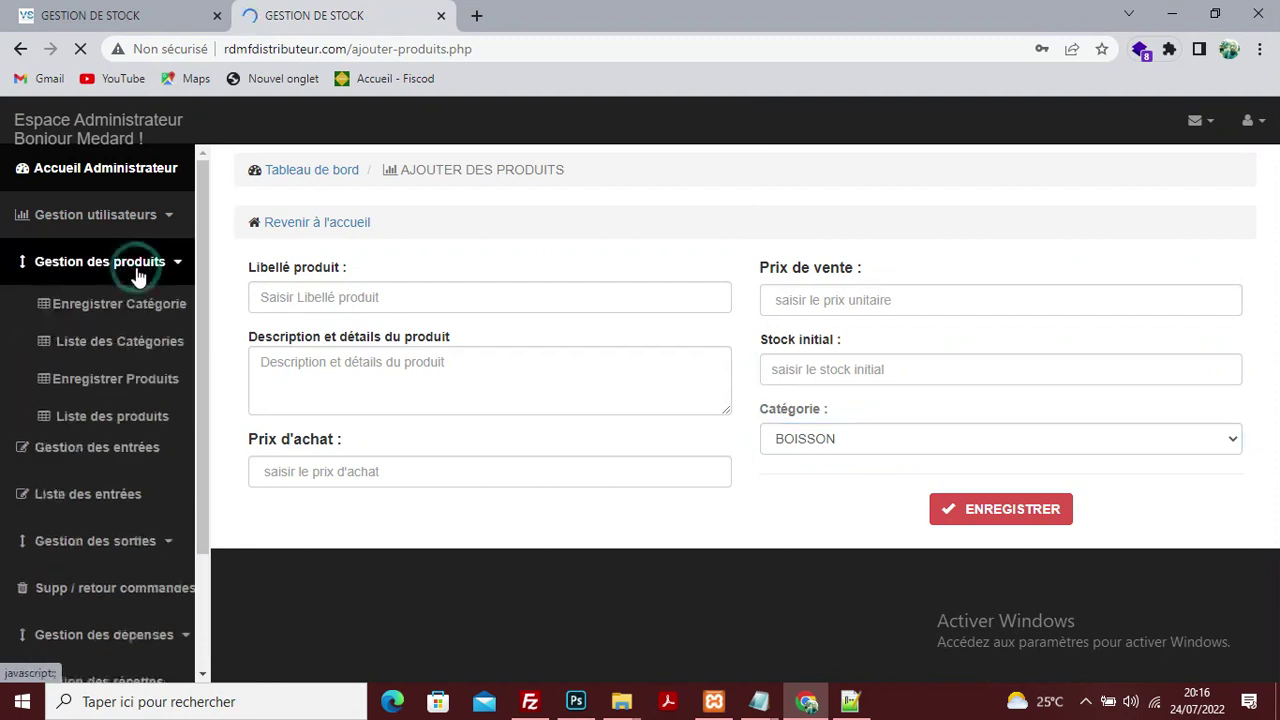
left_click(113, 424)
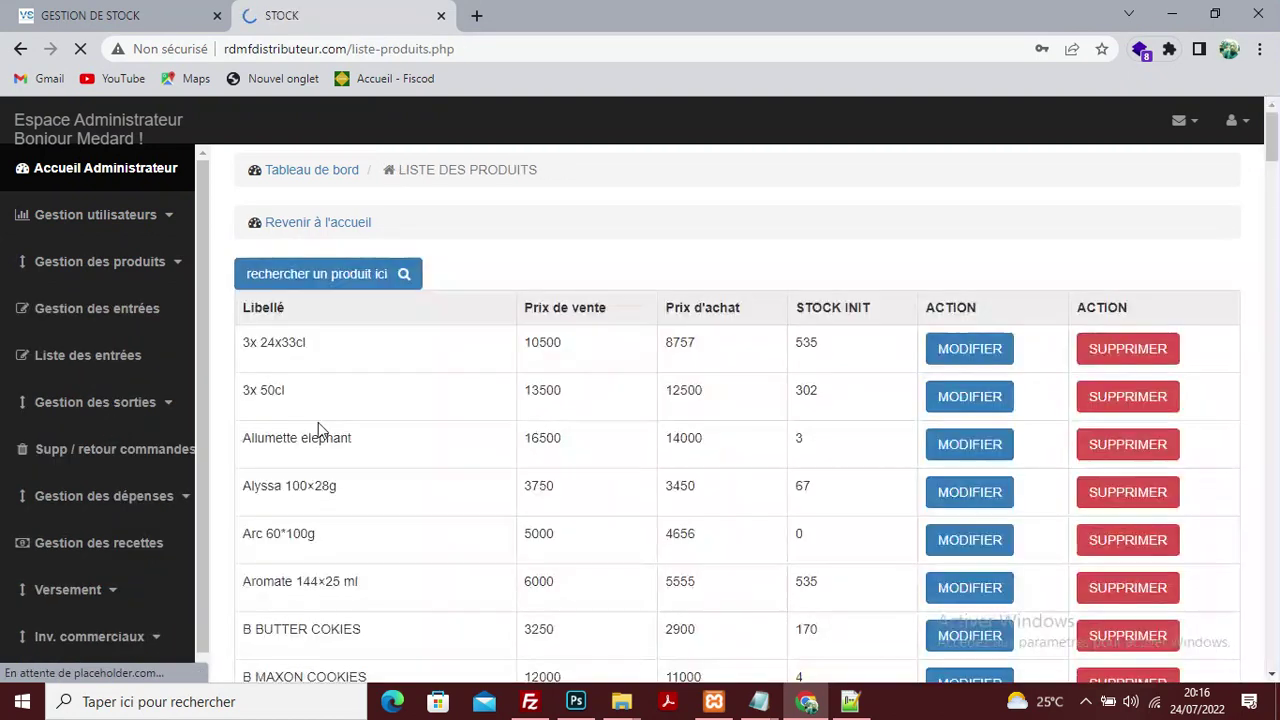
scroll(362, 377, "down", 15)
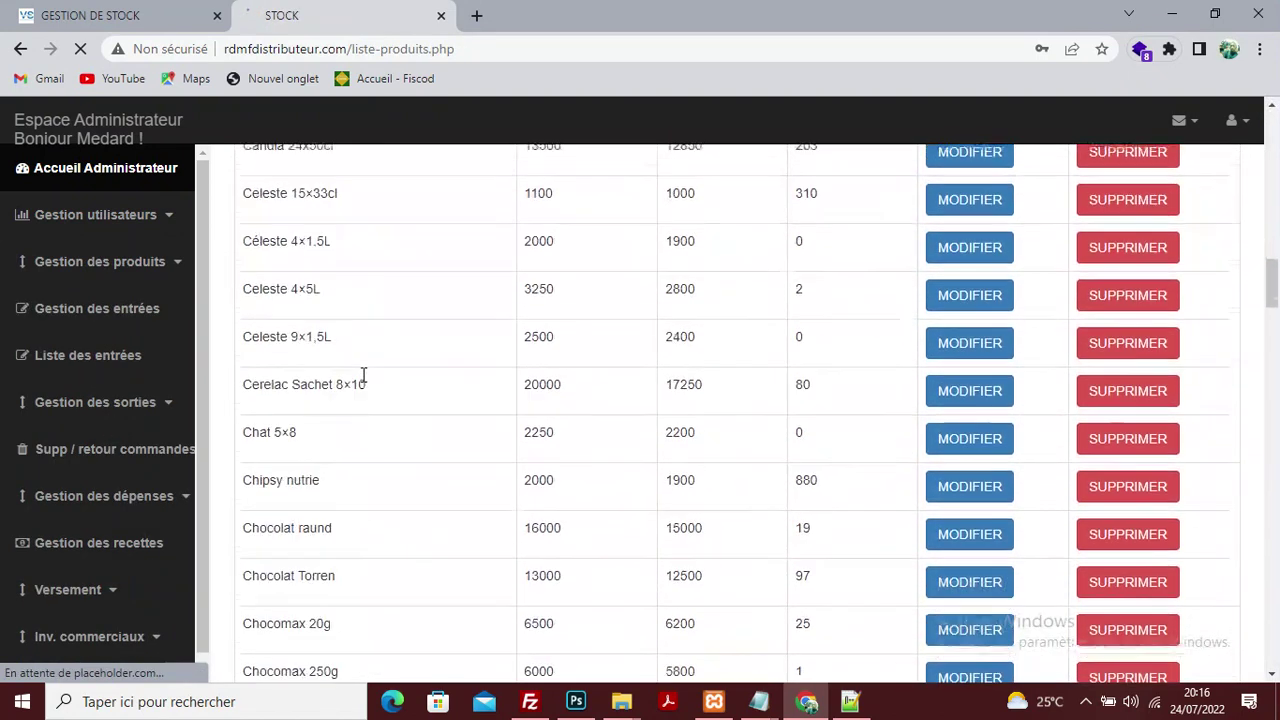
scroll(362, 377, "down", 12)
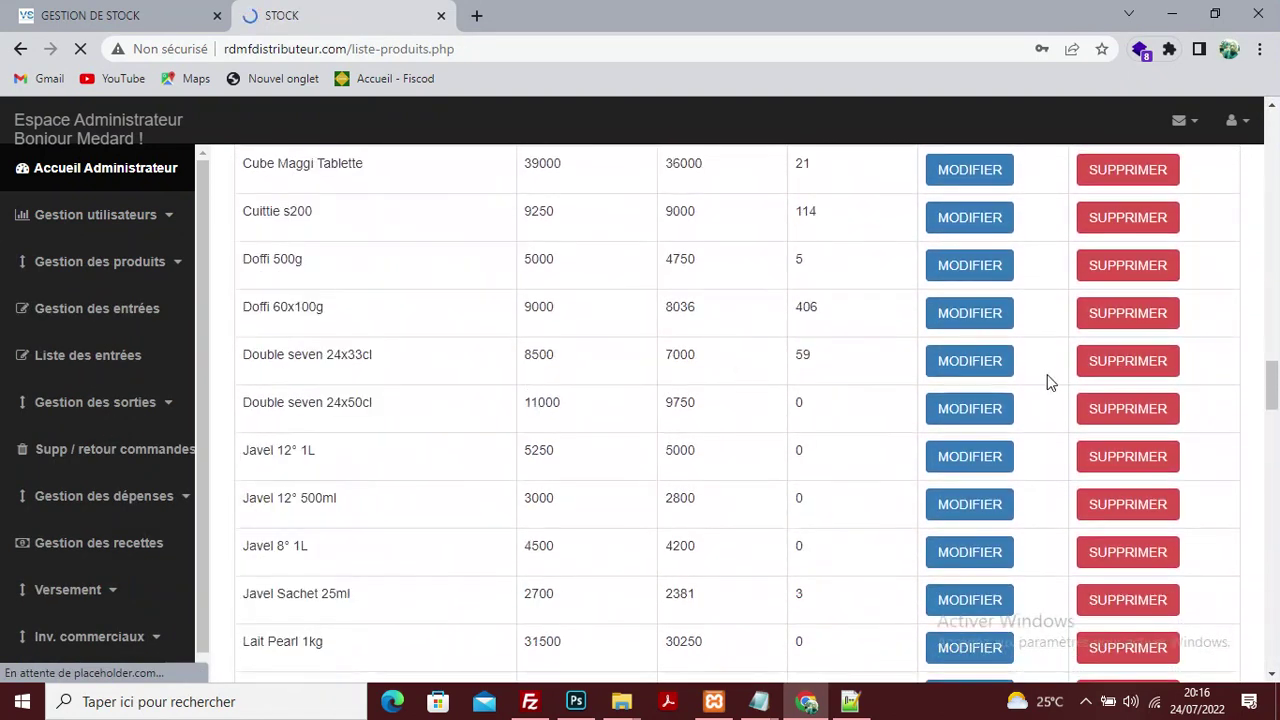
scroll(668, 400, "up", 15)
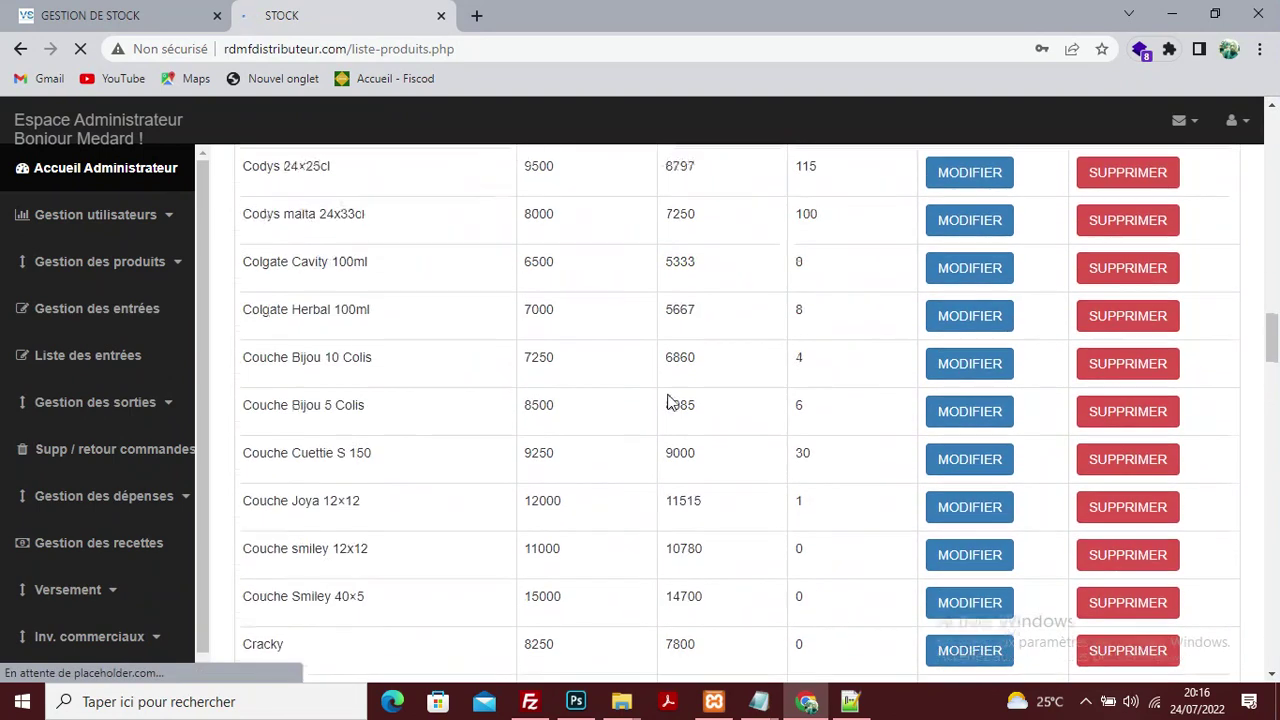
scroll(662, 400, "up", 12)
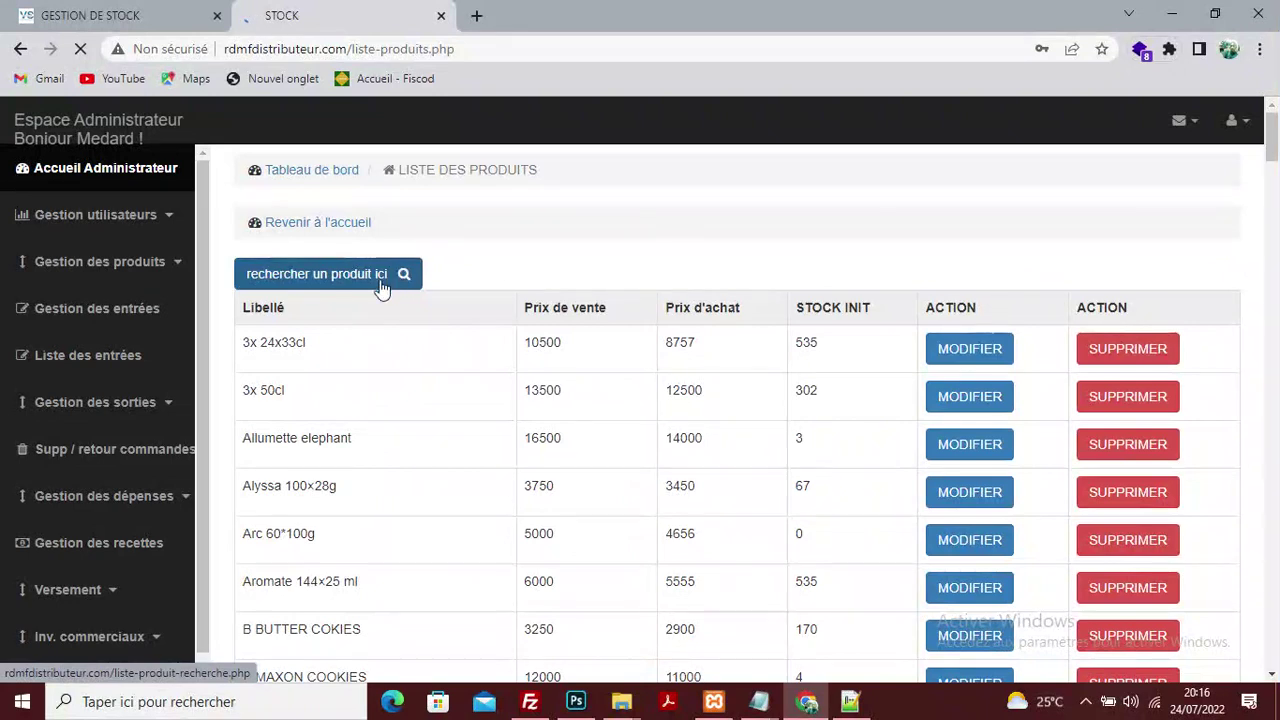
Step: Look through the products in stock entry management and open the restocking form for the product 3x 50cl
left_click(96, 314)
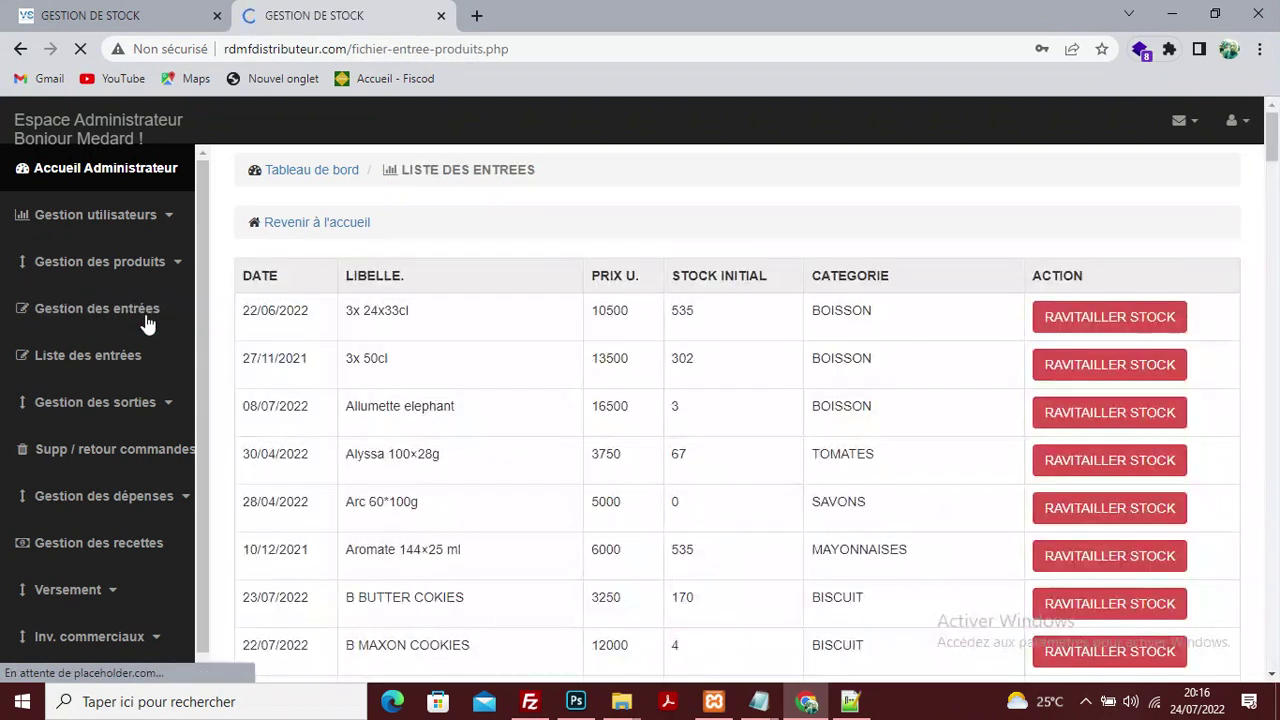
scroll(663, 391, "down", 5)
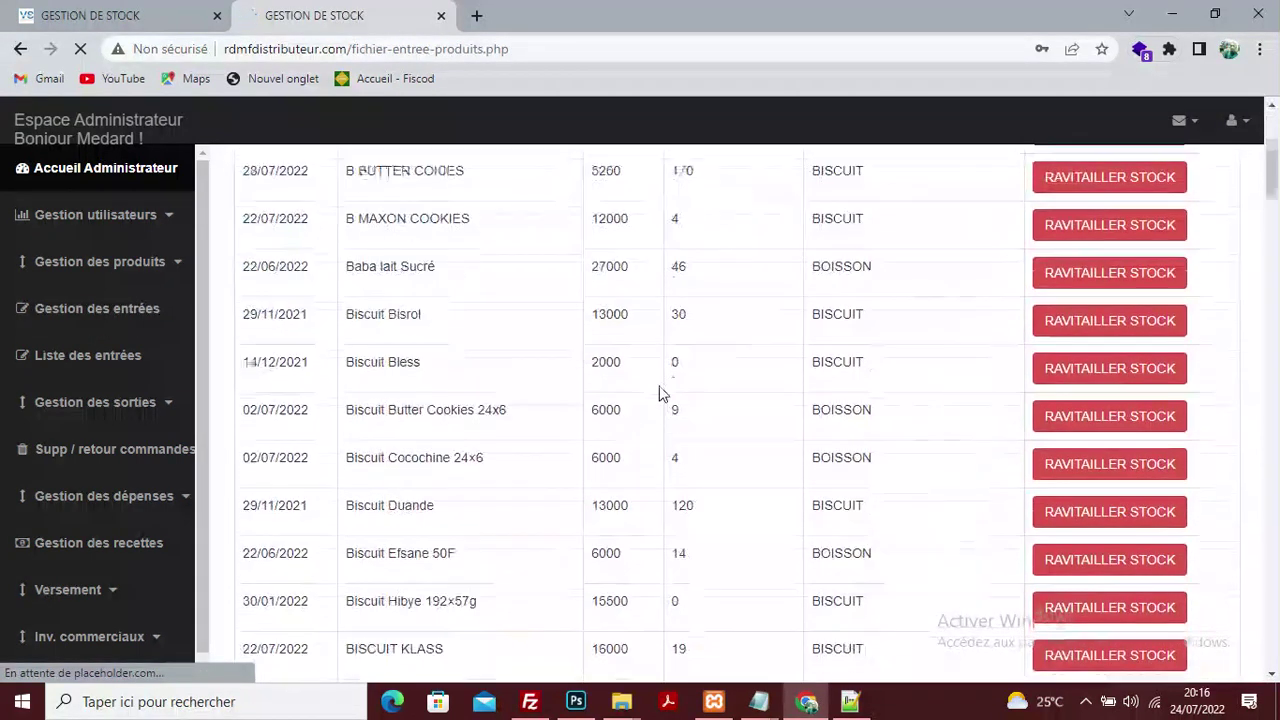
scroll(663, 391, "up", 5)
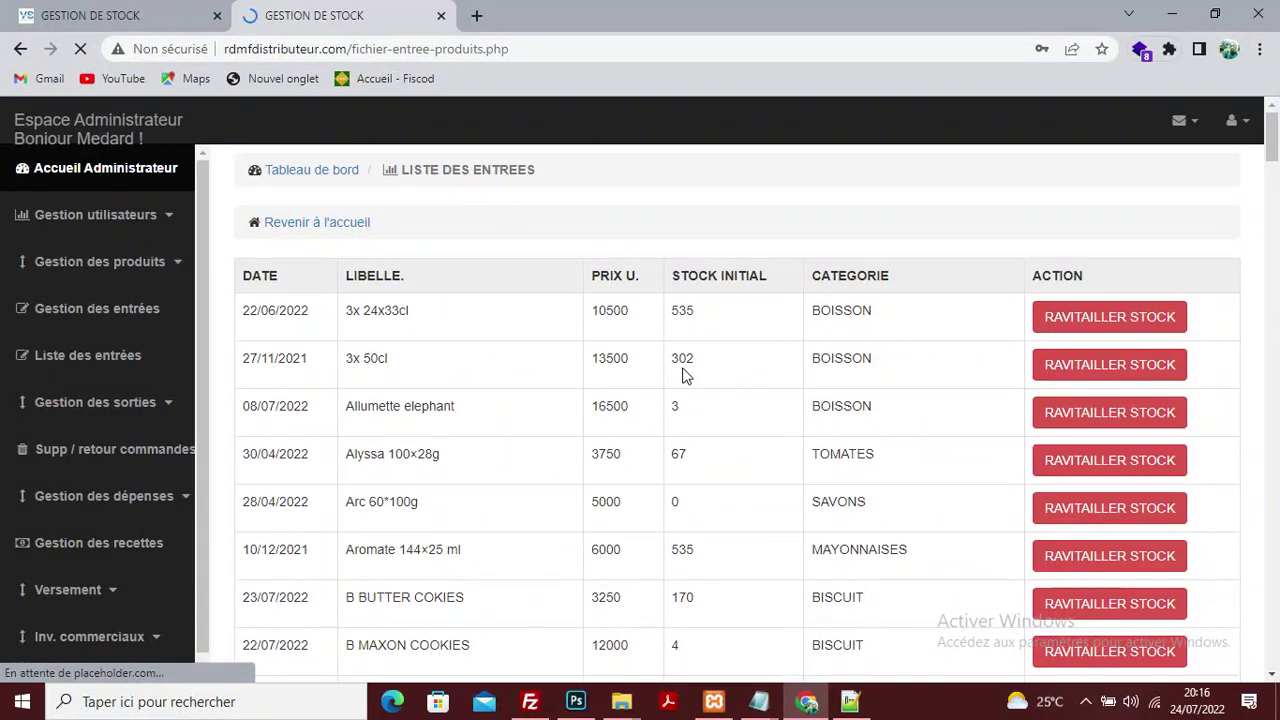
left_click(1094, 366)
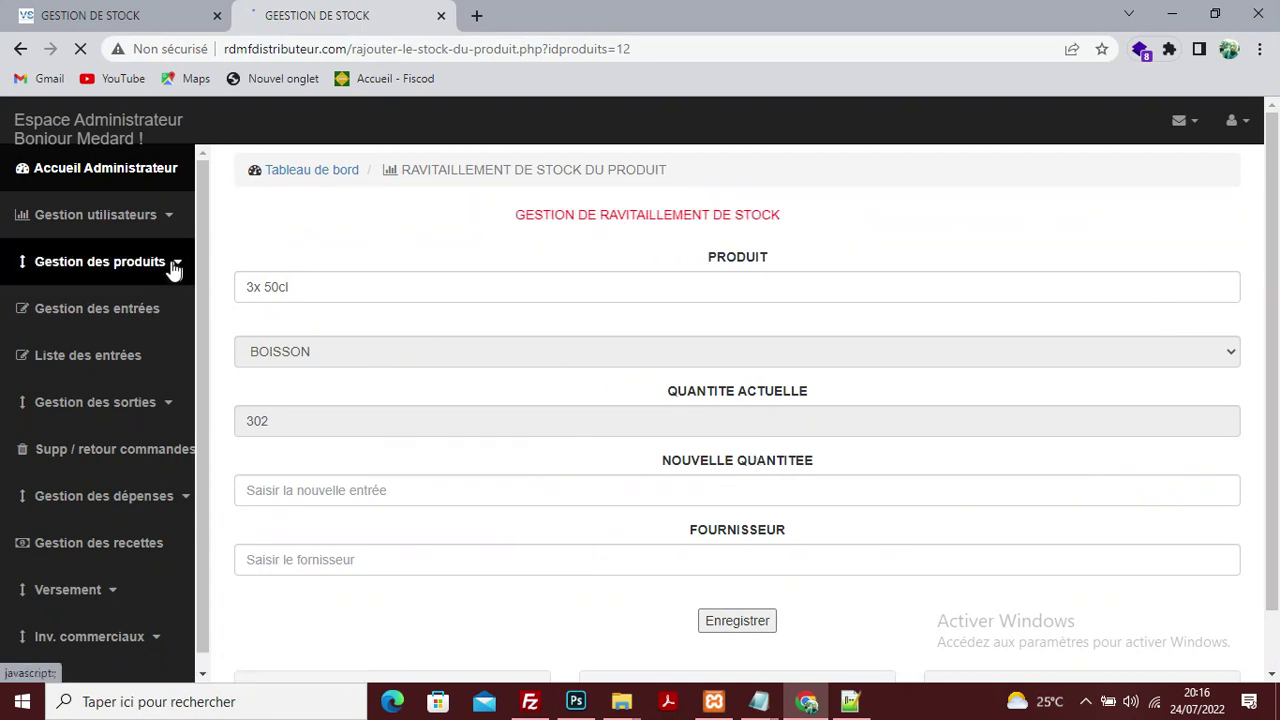
Step: Display the list of stock entries for the period from 01/06/2022 to 24/07/2022 and look through it
left_click(143, 355)
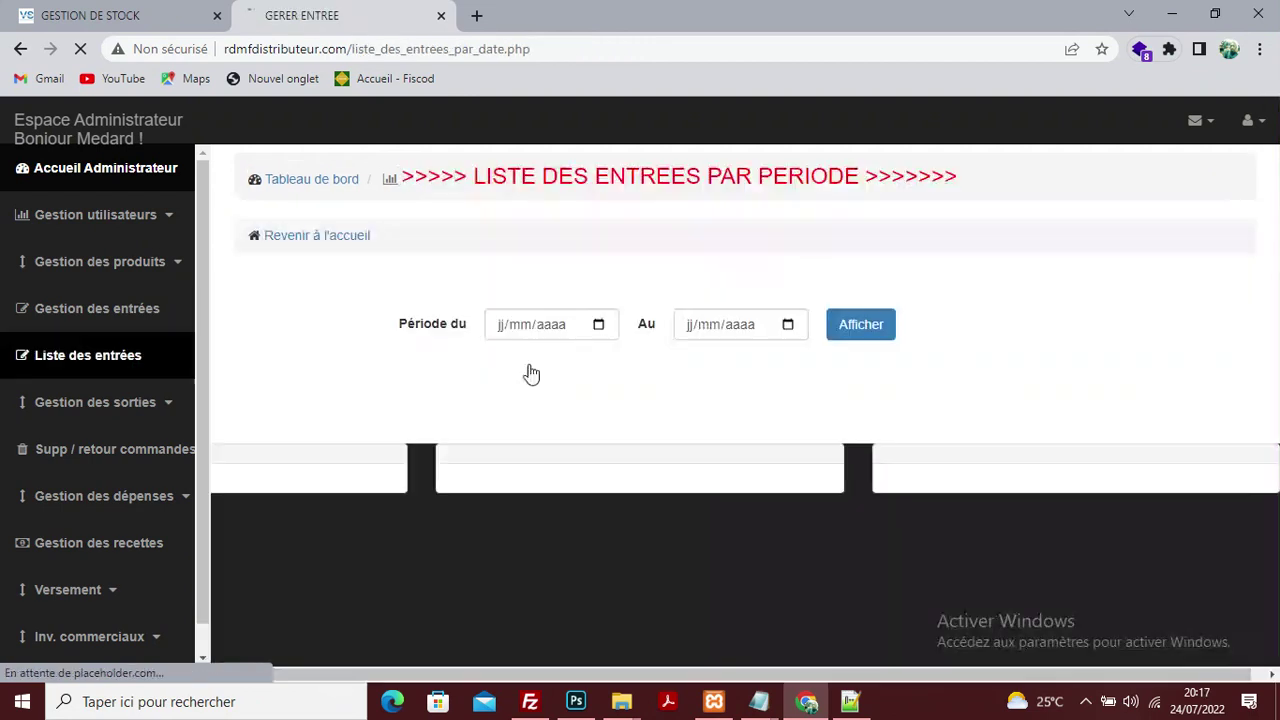
left_click(600, 326)
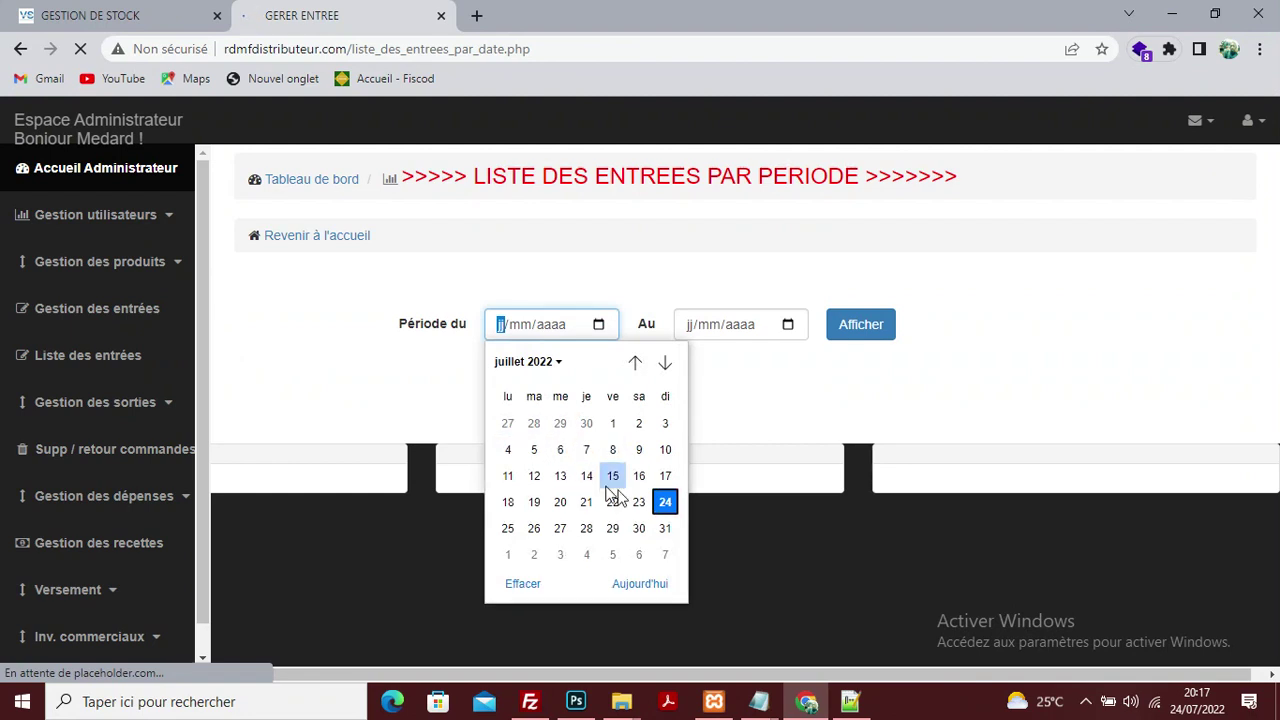
left_click(636, 364)
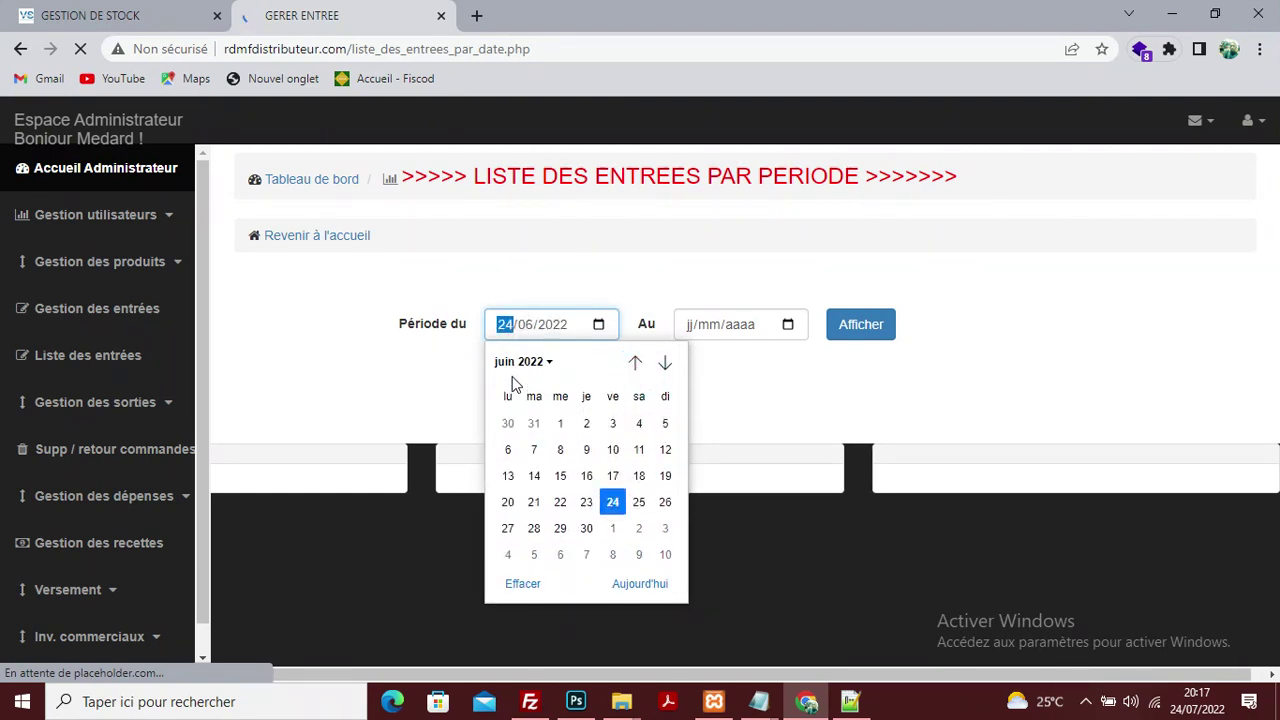
left_click(560, 423)
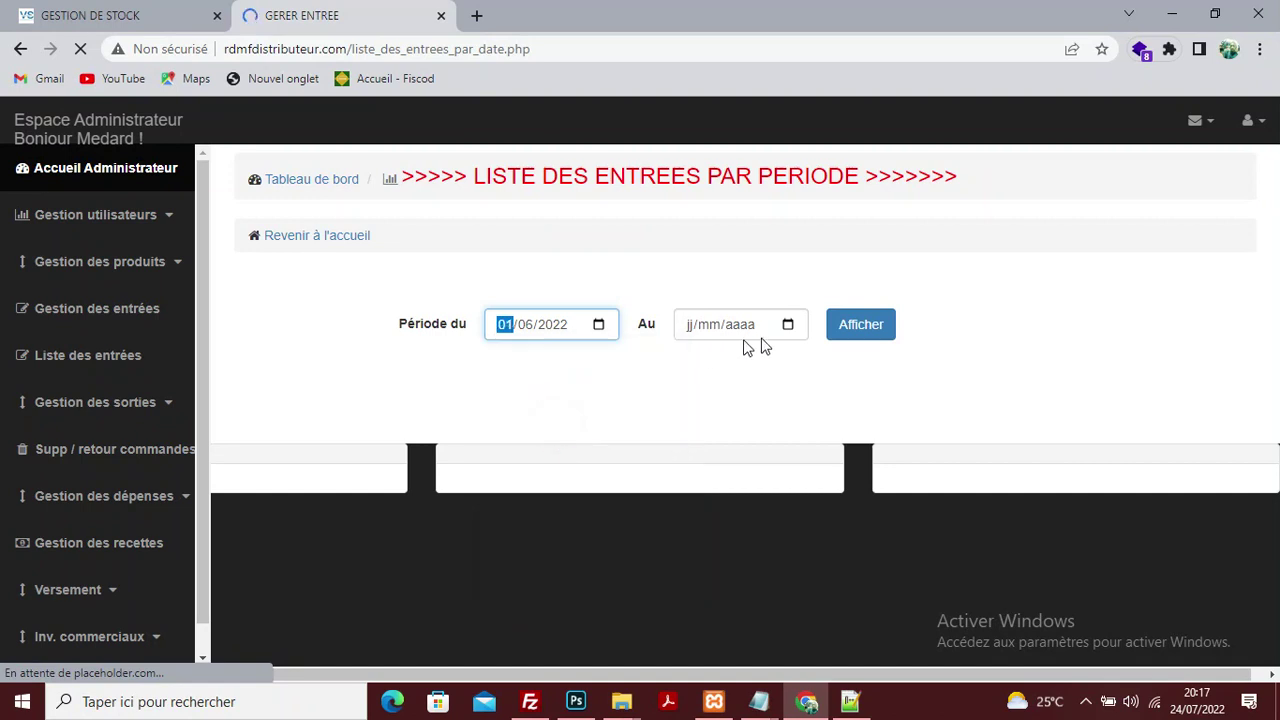
left_click(789, 330)
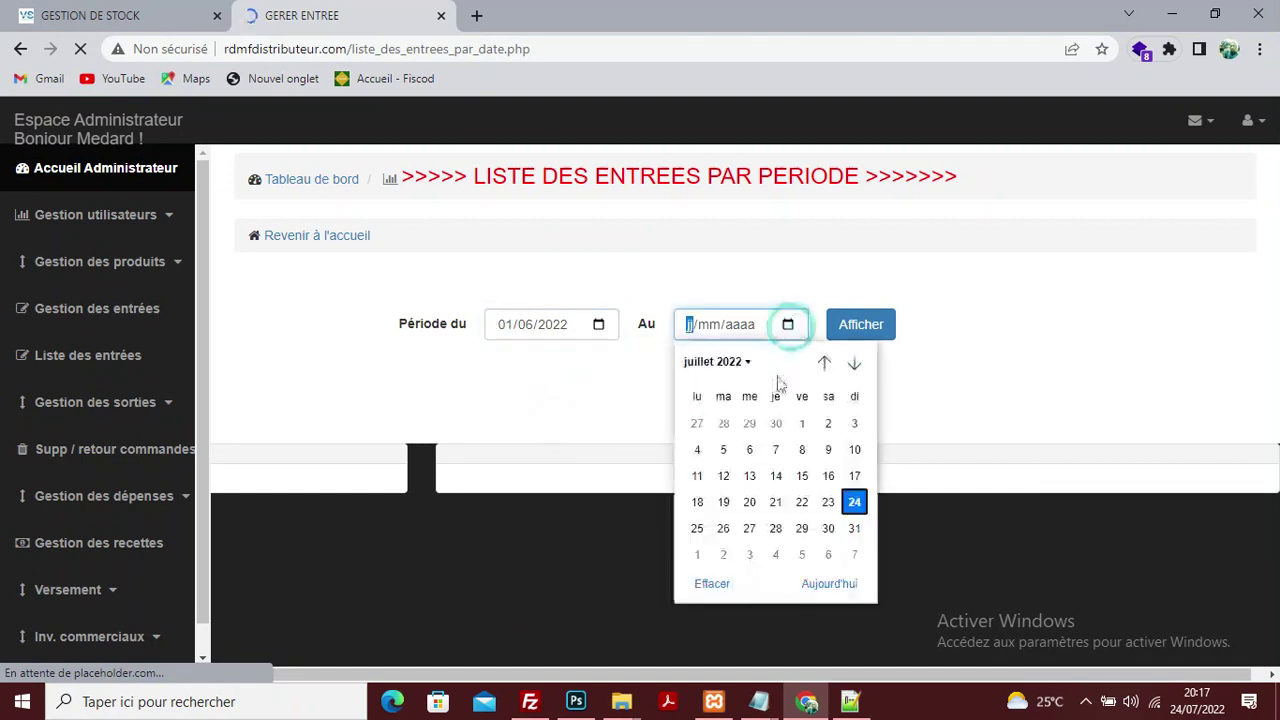
left_click(851, 503)
left_click(870, 333)
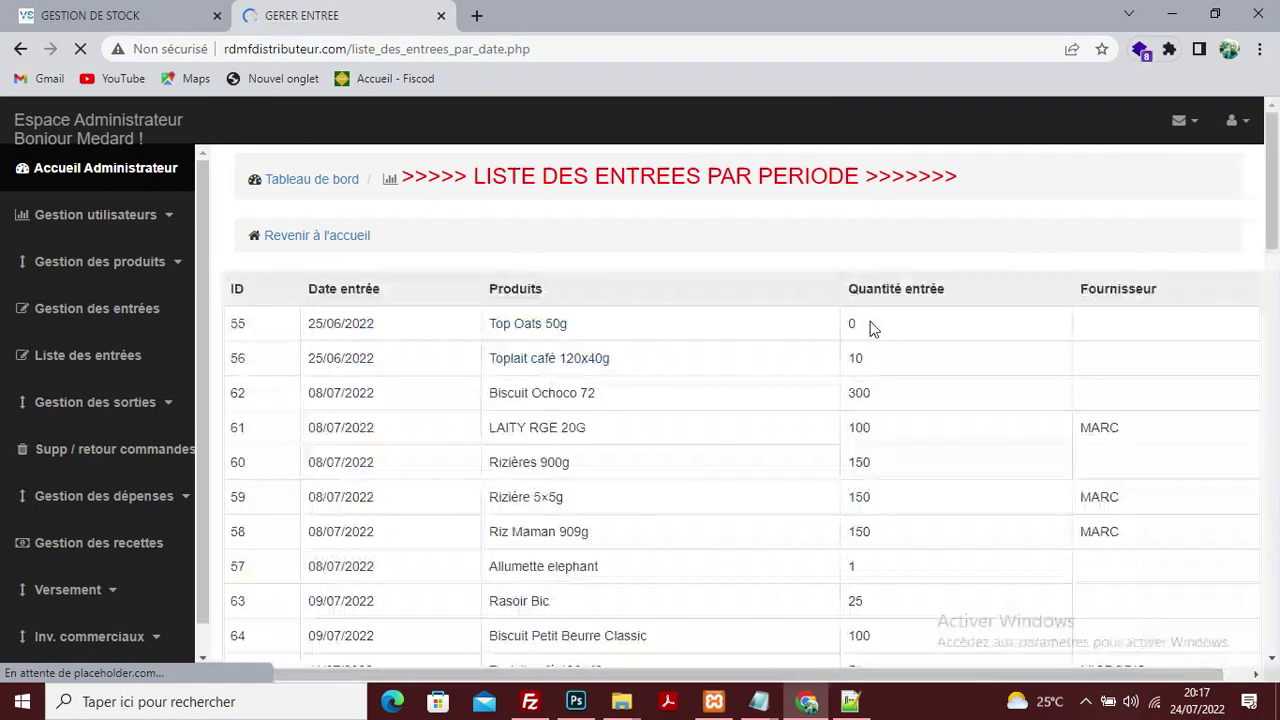
scroll(470, 374, "down", 7)
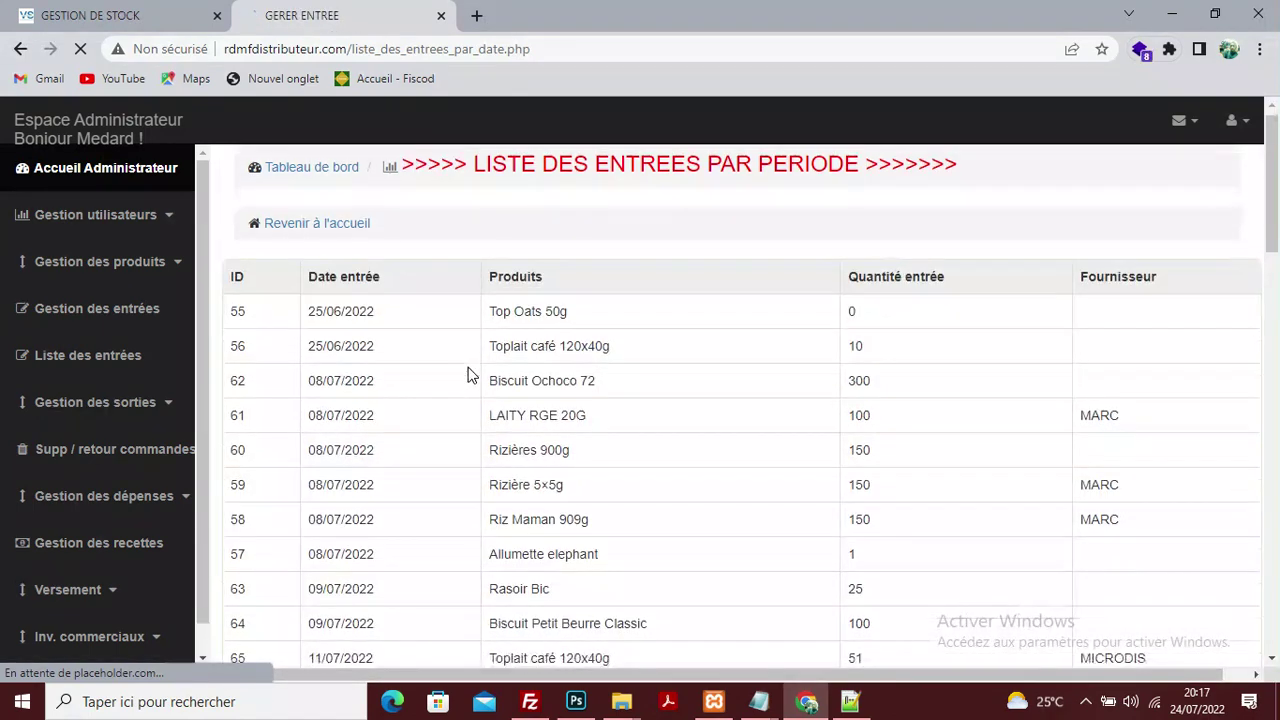
scroll(470, 374, "down", 10)
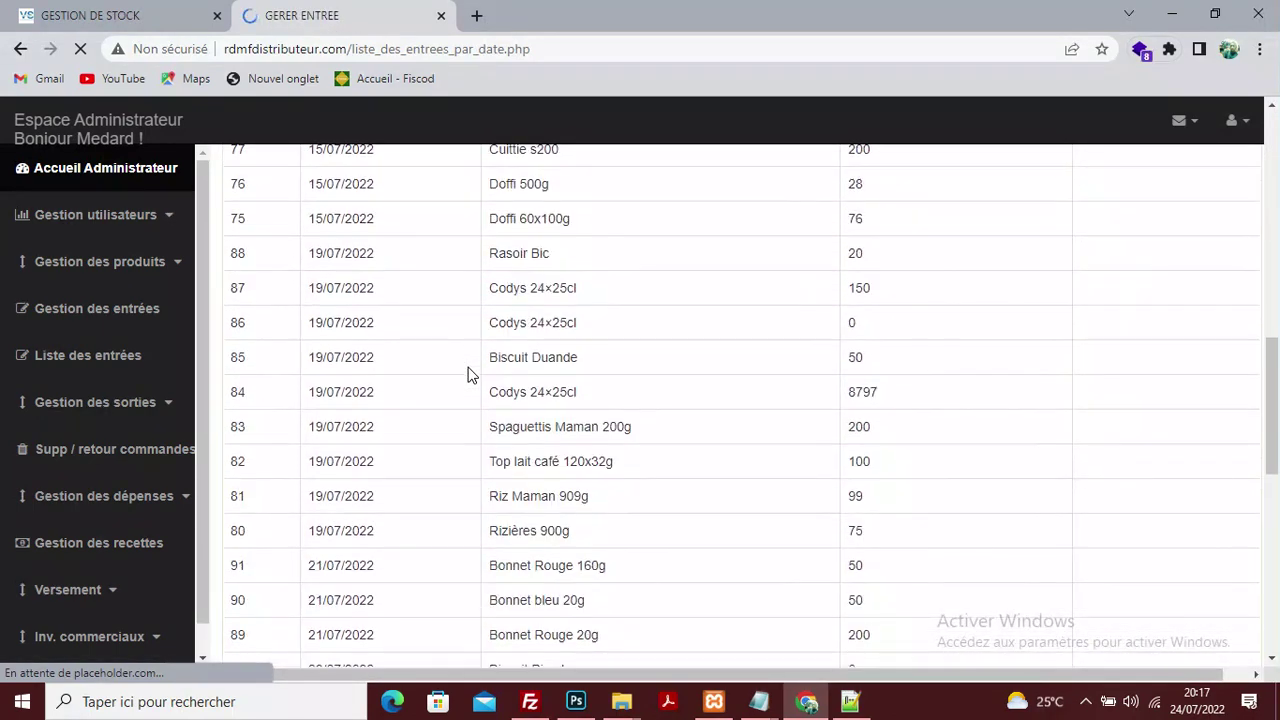
scroll(470, 374, "up", 17)
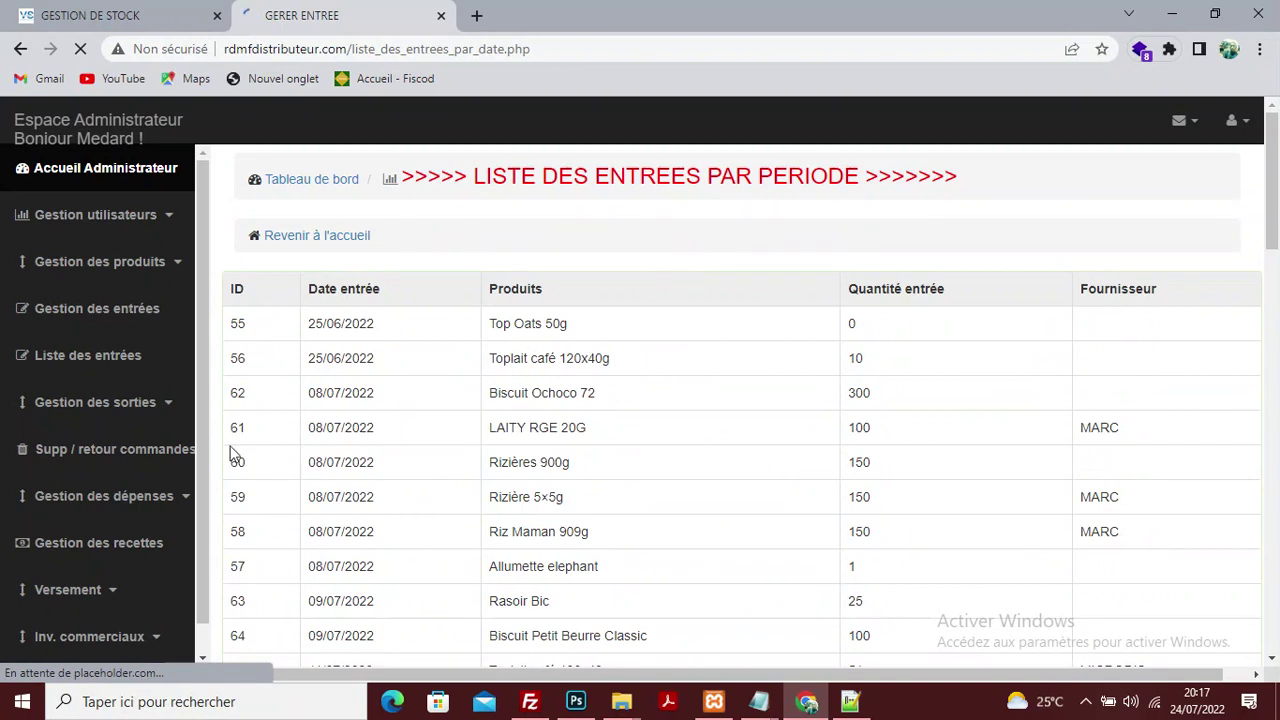
Step: Open the order management form (GERER COMMANDE) in the stock output section
left_click(156, 410)
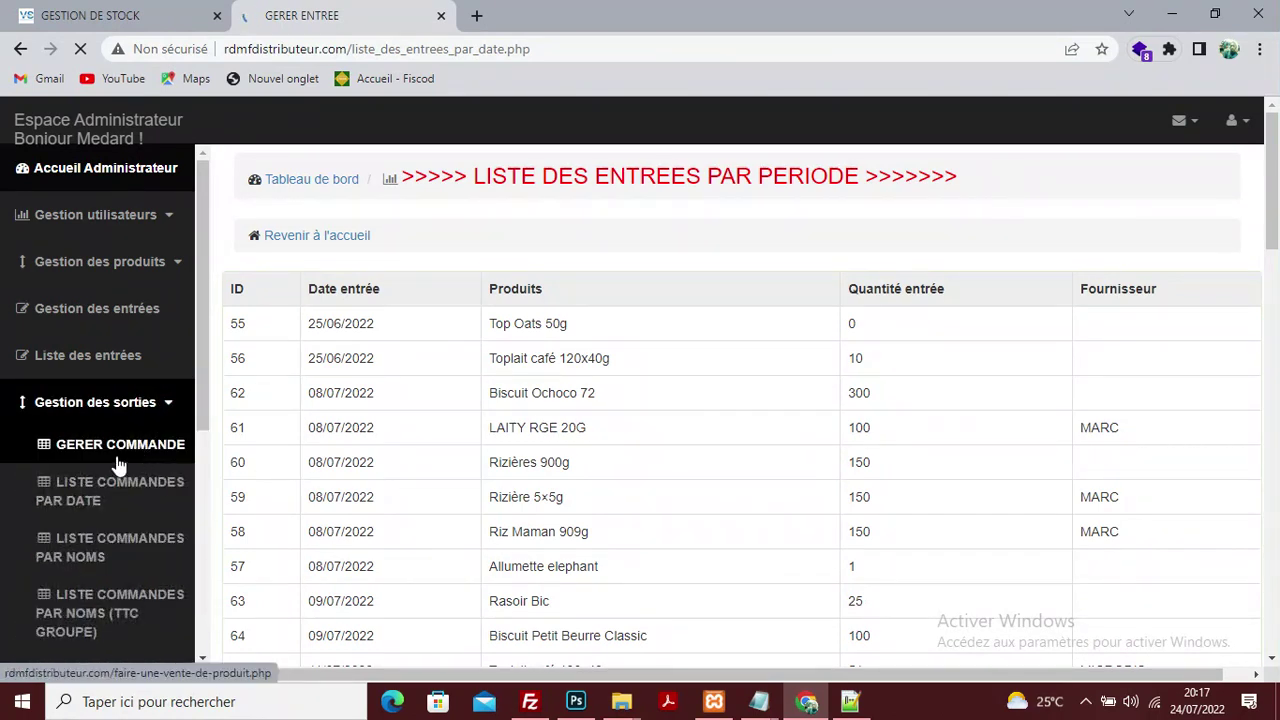
left_click(121, 458)
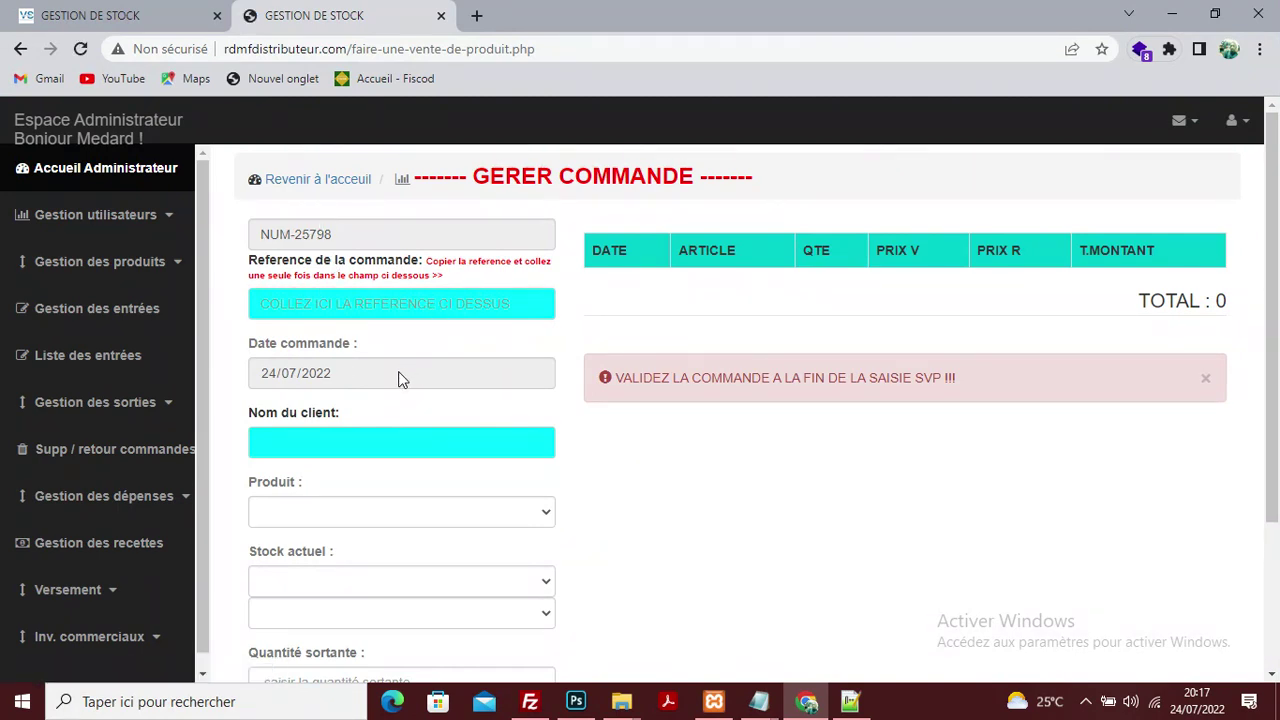
Step: Select the product 3x 50cl in the order form and look through its stock, price, outgoing quantity and reduced price fields
left_click(364, 443)
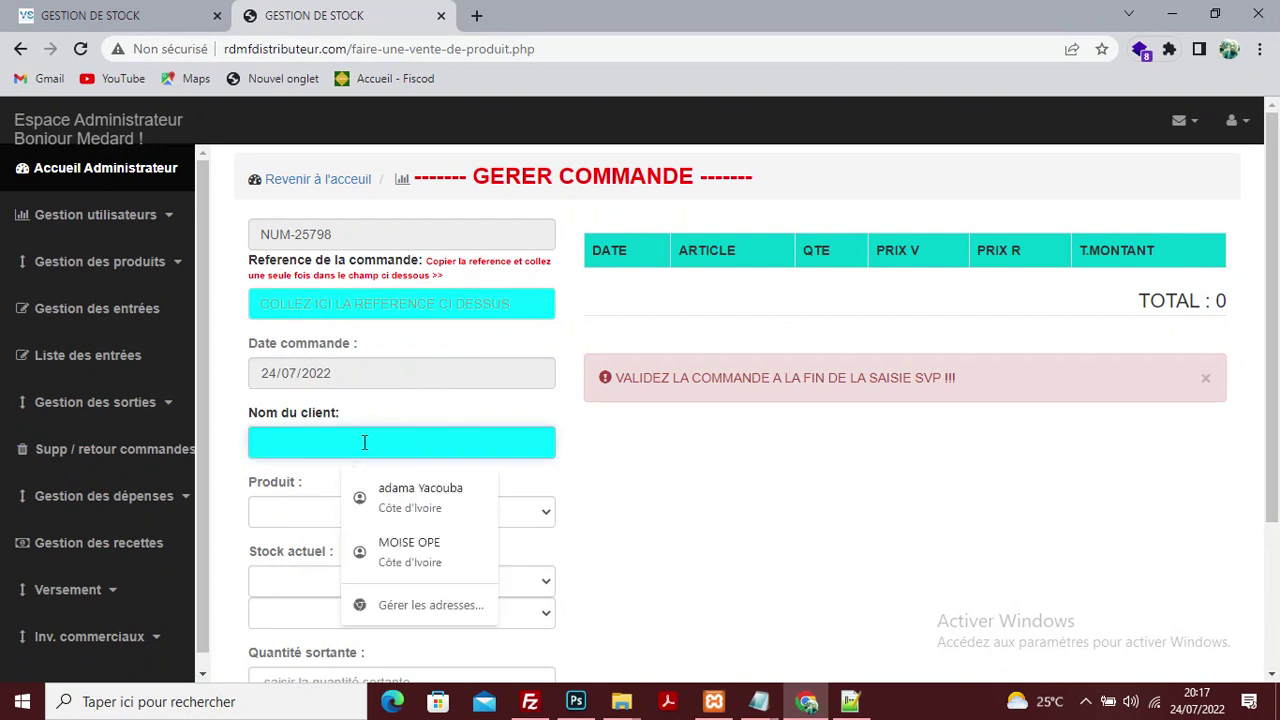
left_click(299, 513)
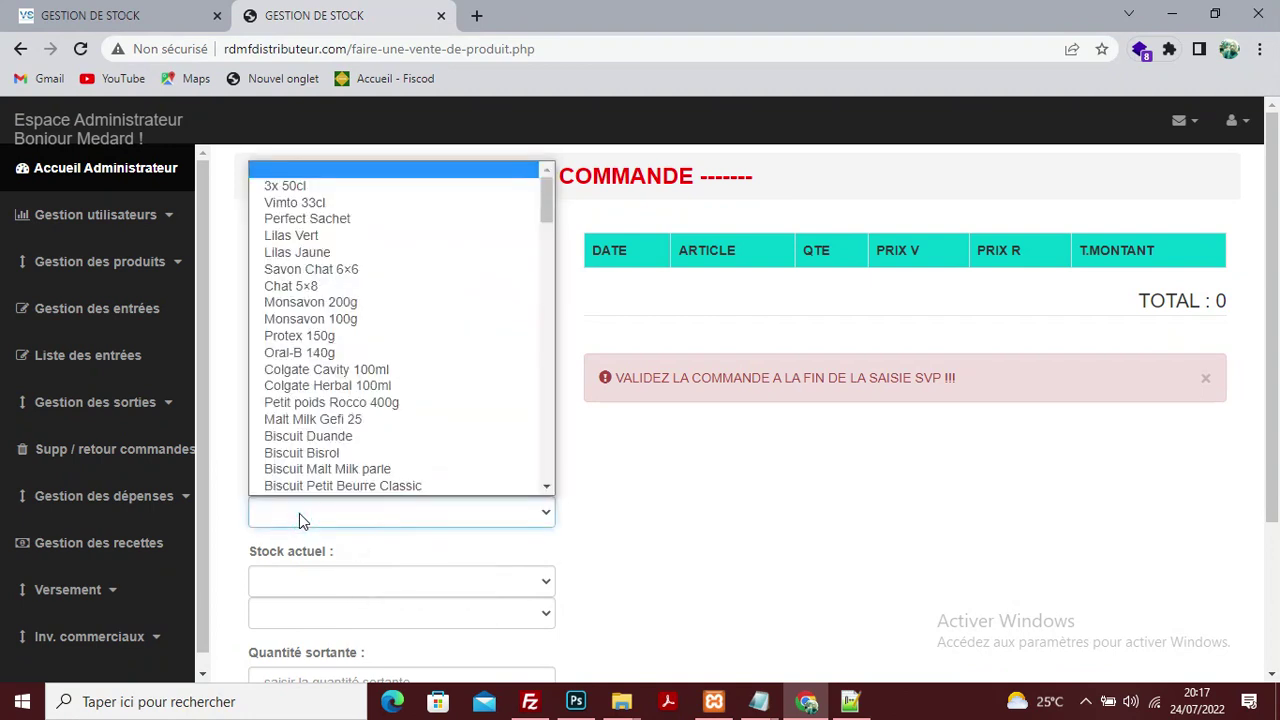
left_click(355, 188)
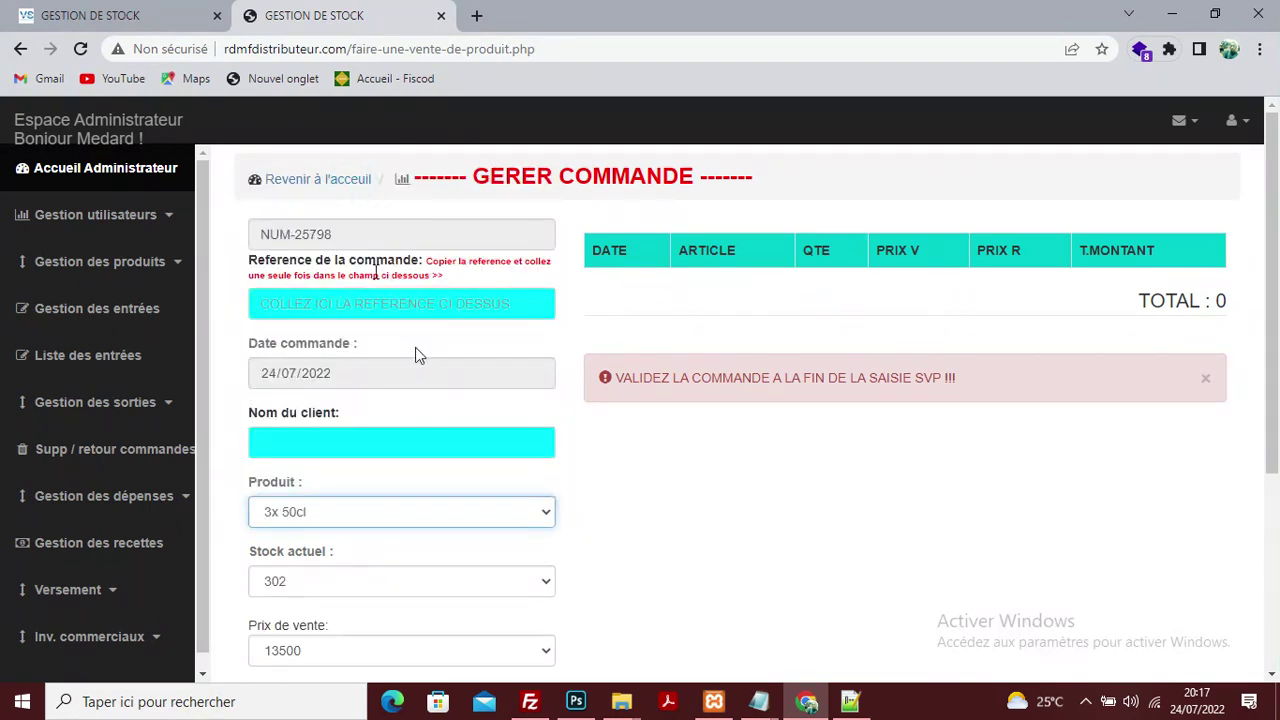
scroll(381, 501, "down", 2)
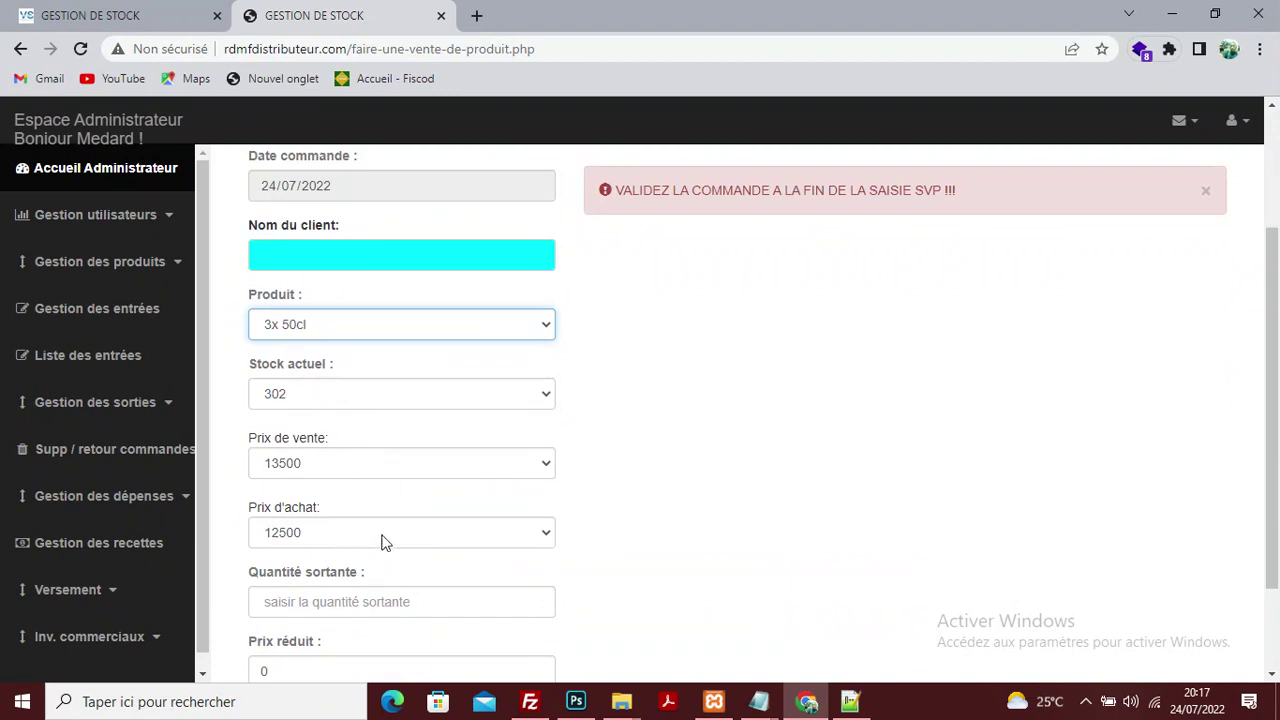
scroll(381, 541, "down", 2)
left_click(335, 476)
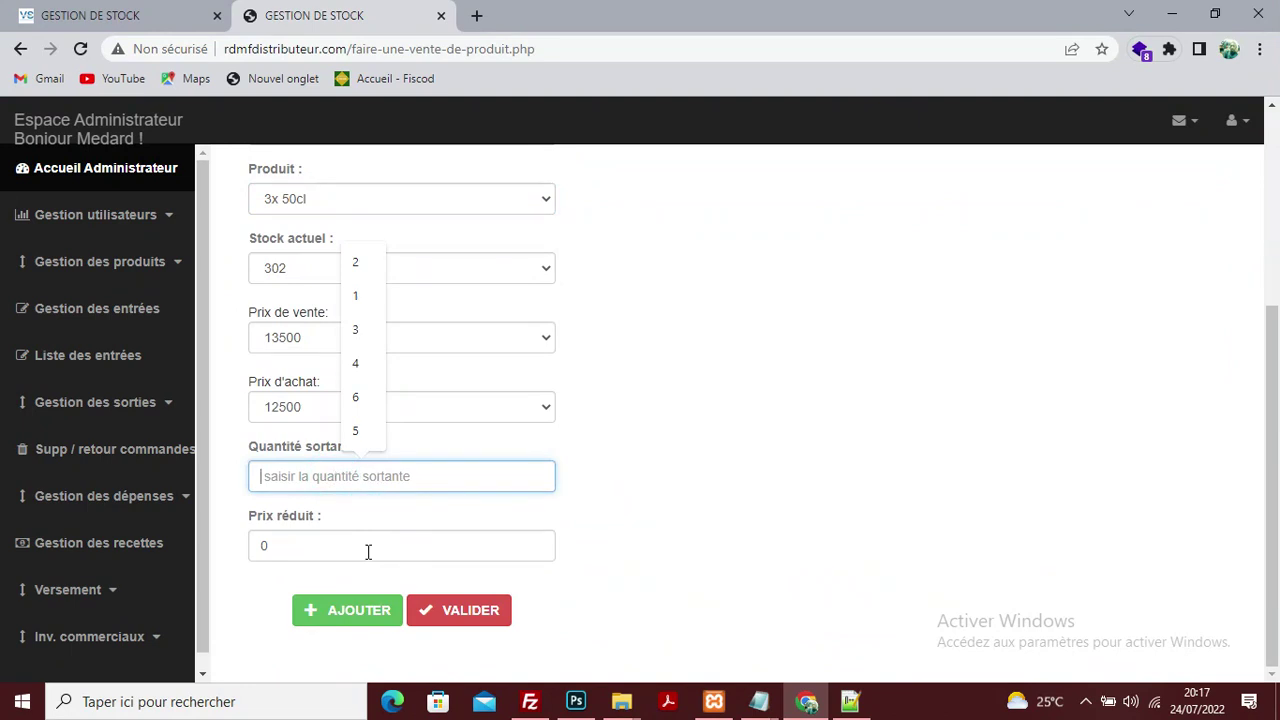
left_click(375, 622)
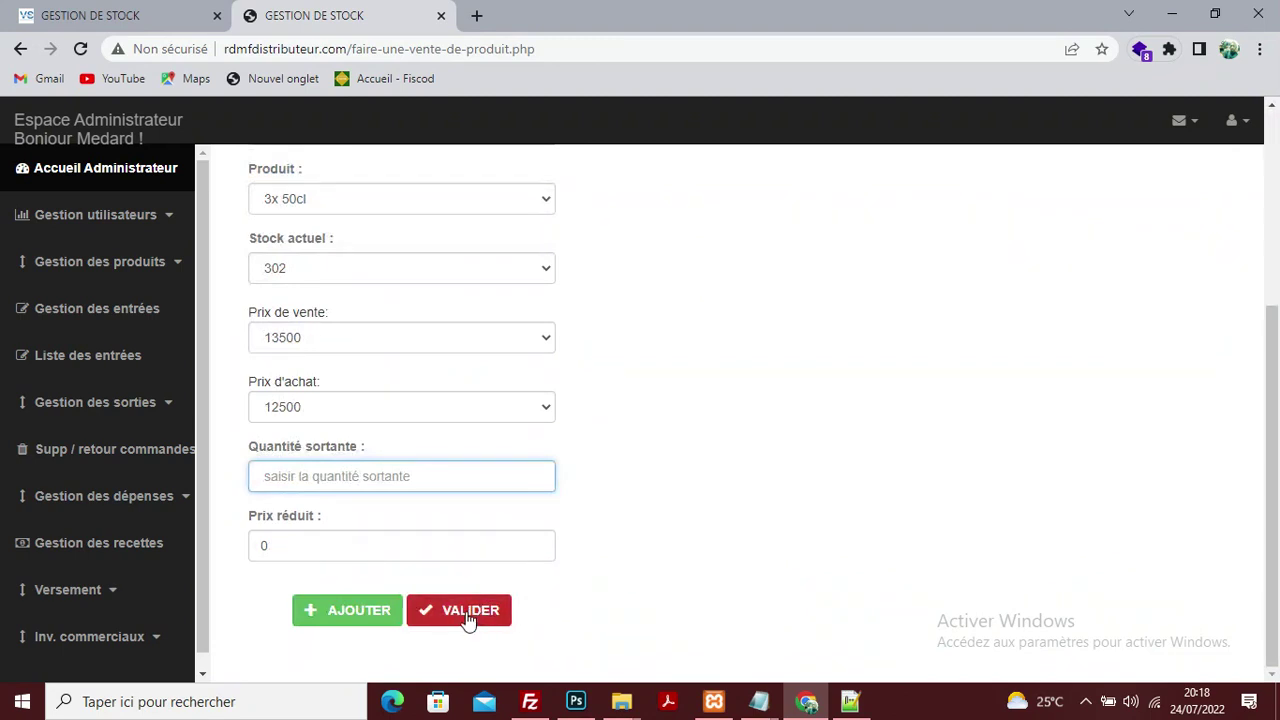
scroll(764, 435, "up", 4)
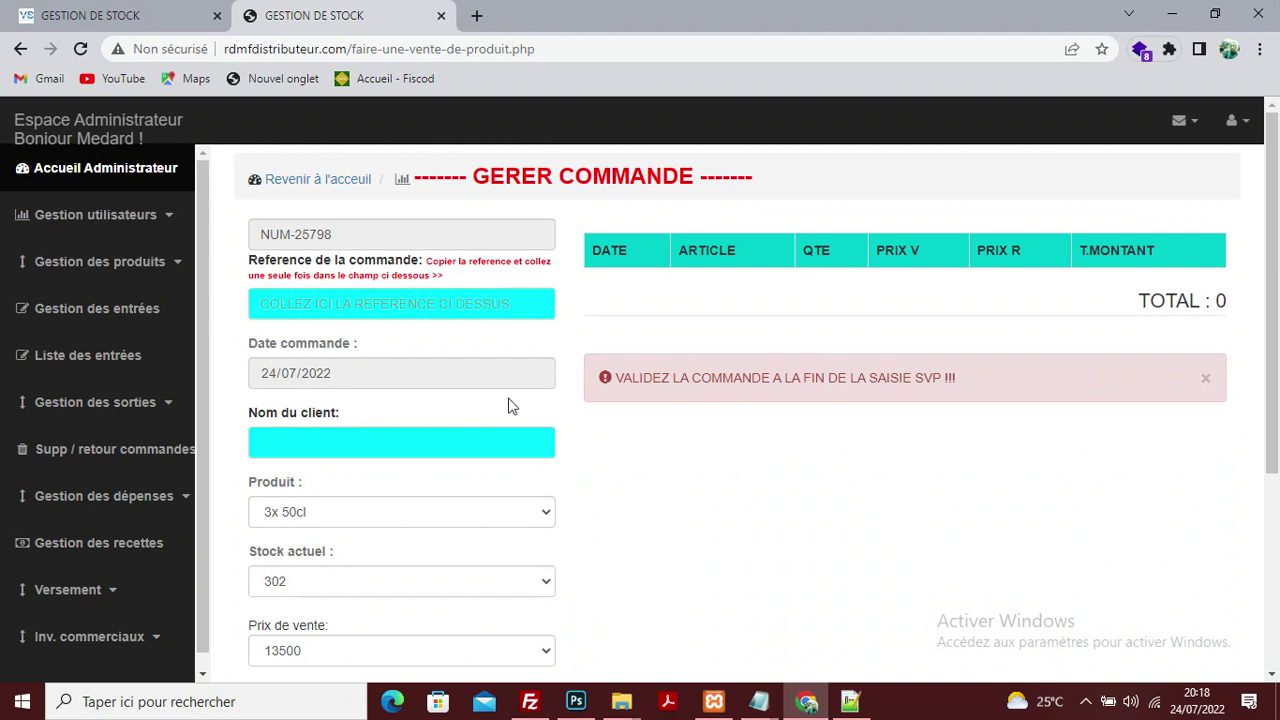
Step: Display the list of orders by date for the period from 01/07/2022 to 24/07/2022 and look through it
left_click(170, 405)
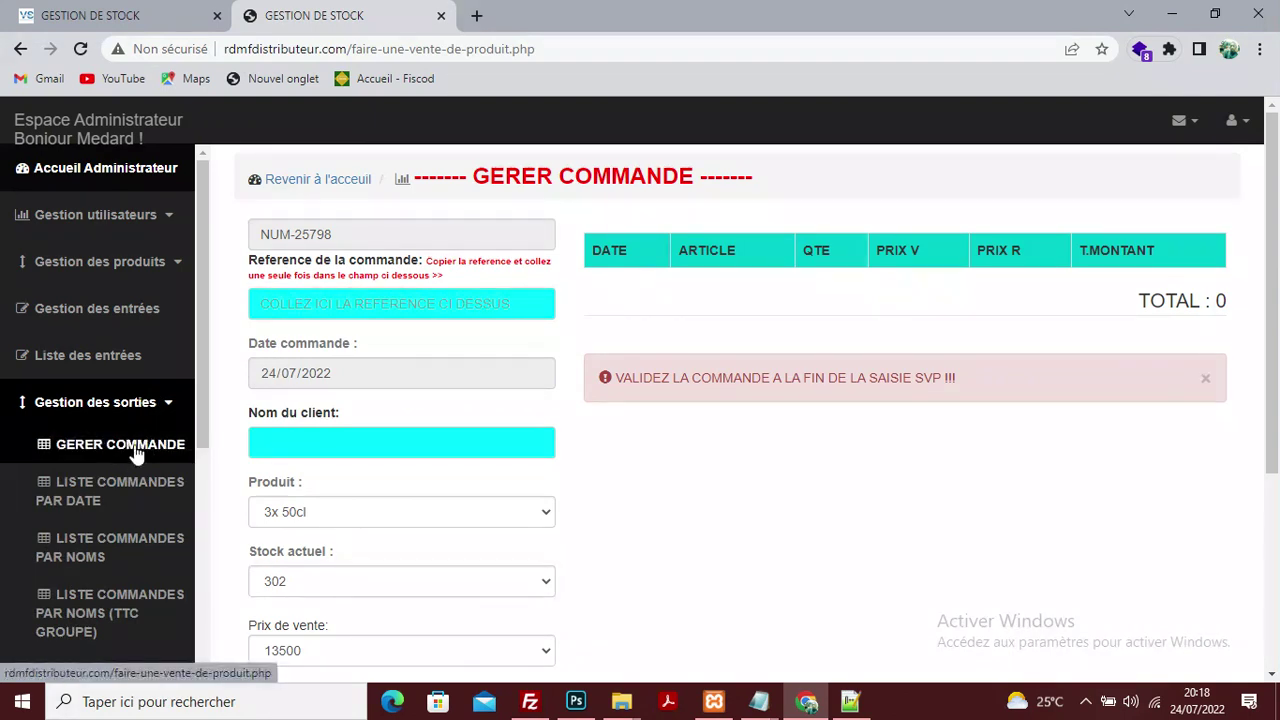
left_click(108, 510)
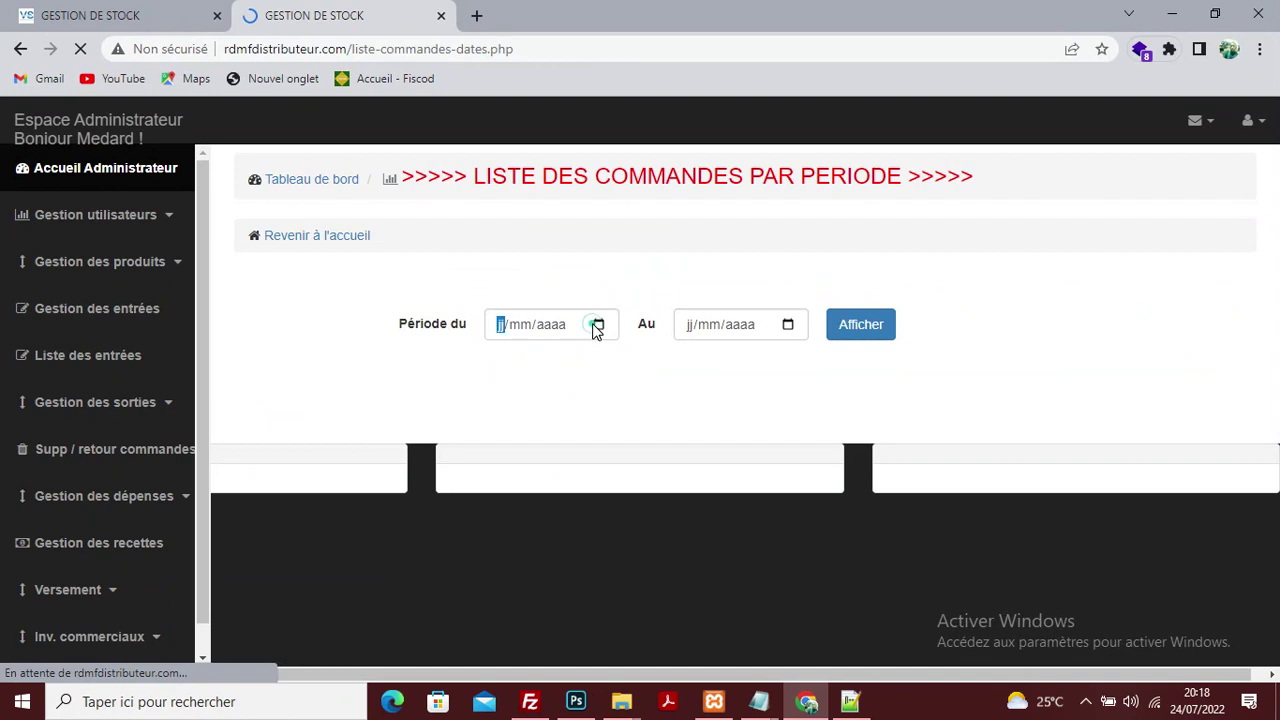
left_click(597, 326)
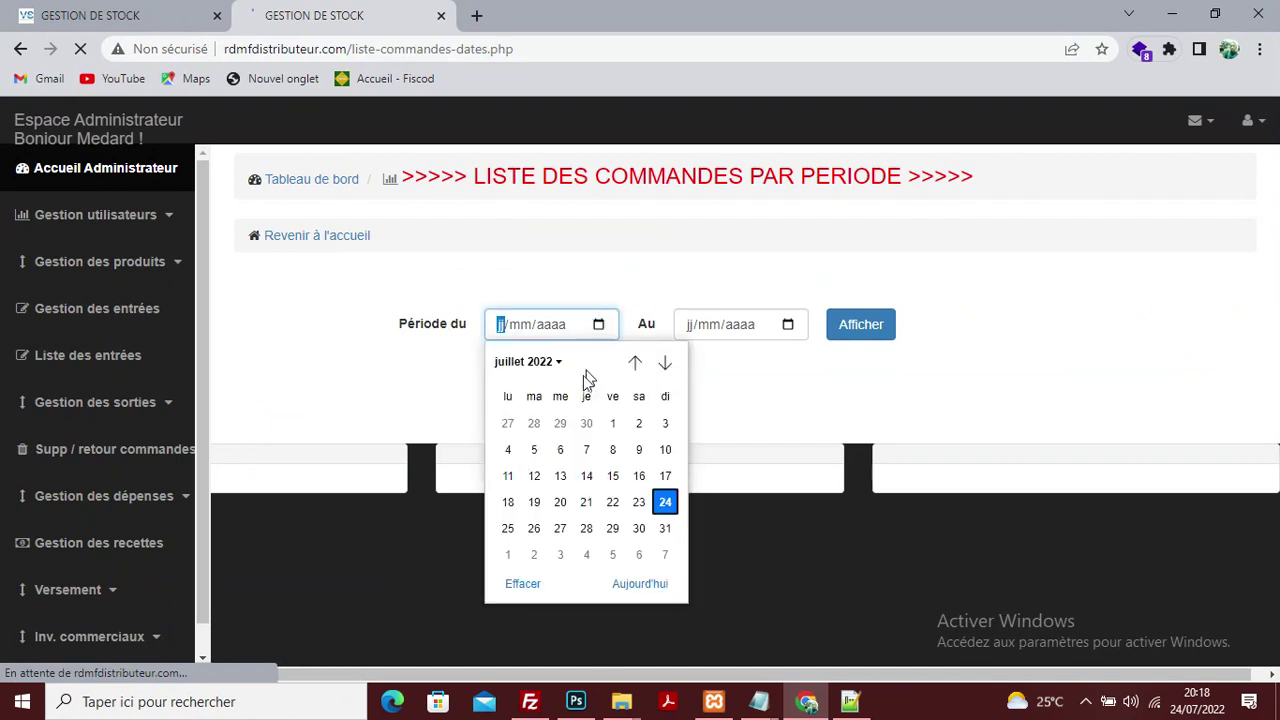
left_click(614, 423)
left_click(788, 326)
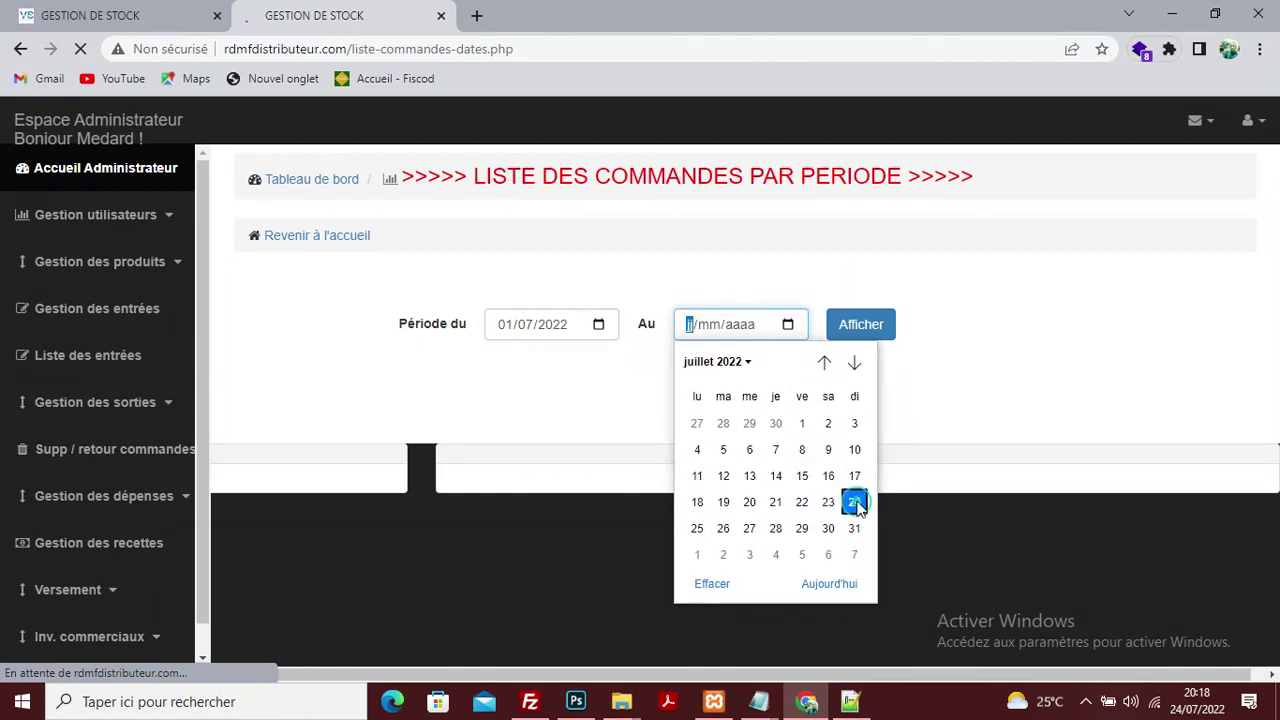
left_click(855, 502)
left_click(858, 326)
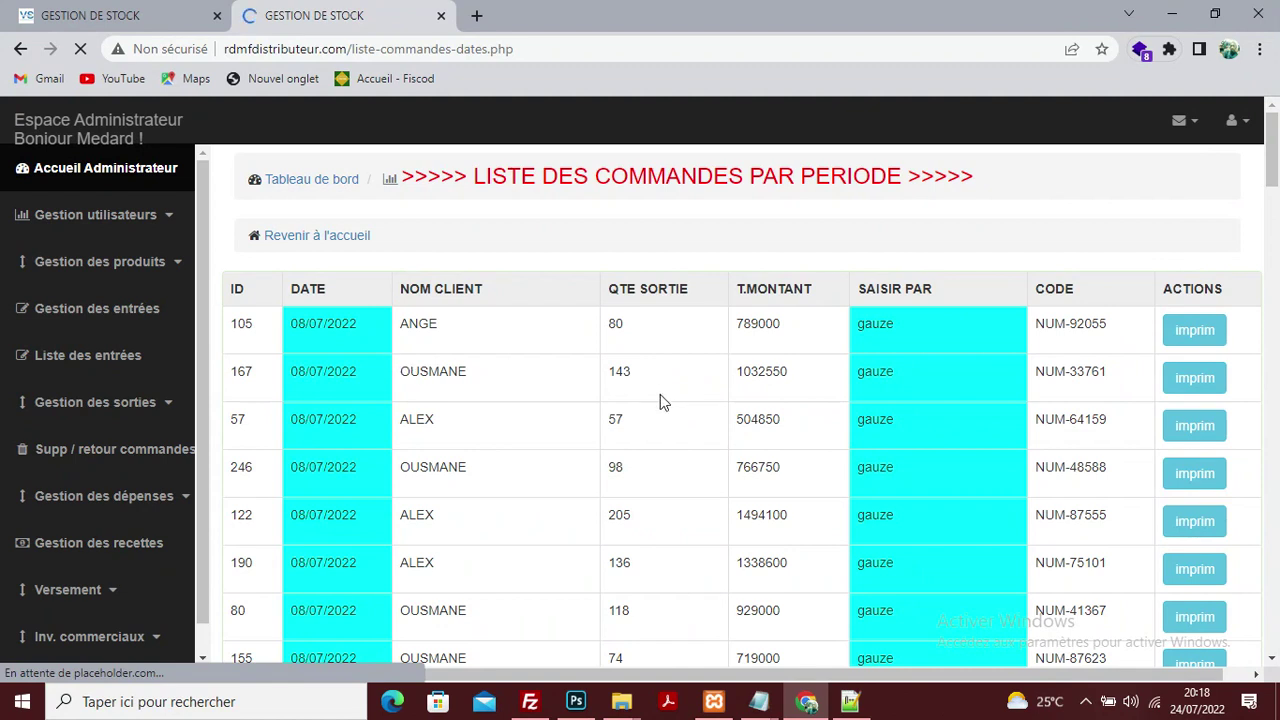
scroll(660, 401, "down", 5)
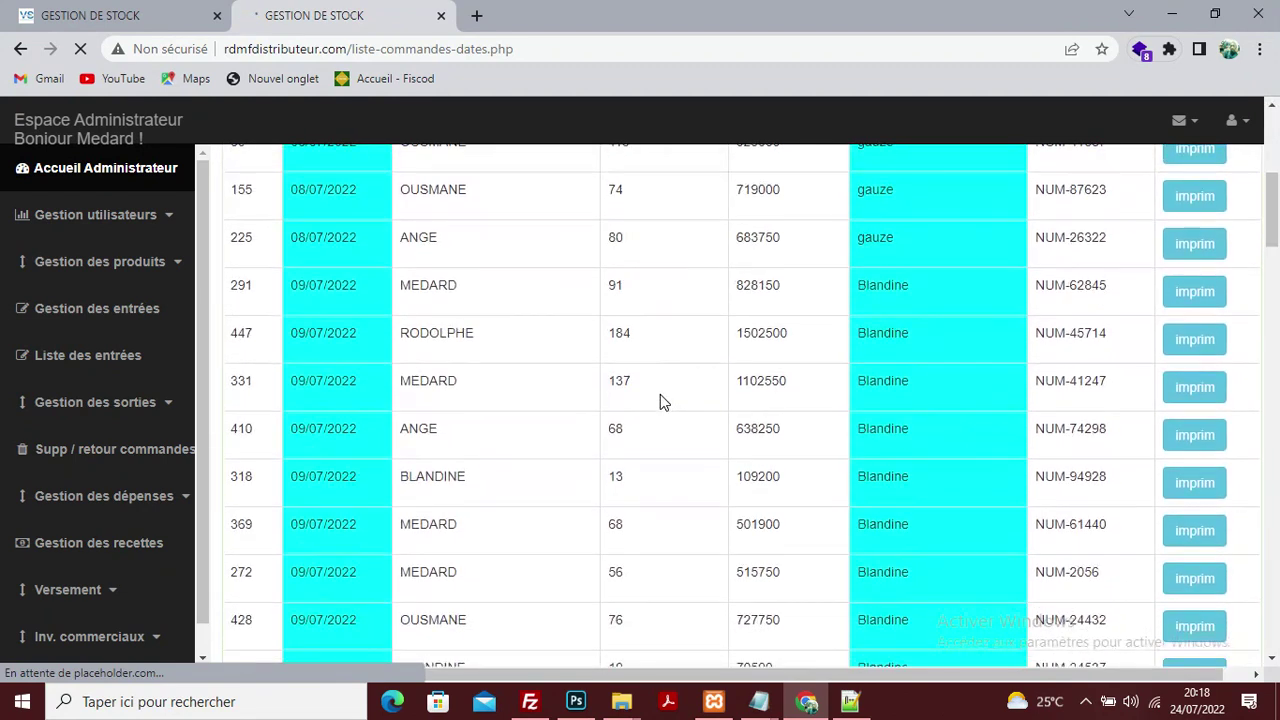
scroll(660, 400, "down", 10)
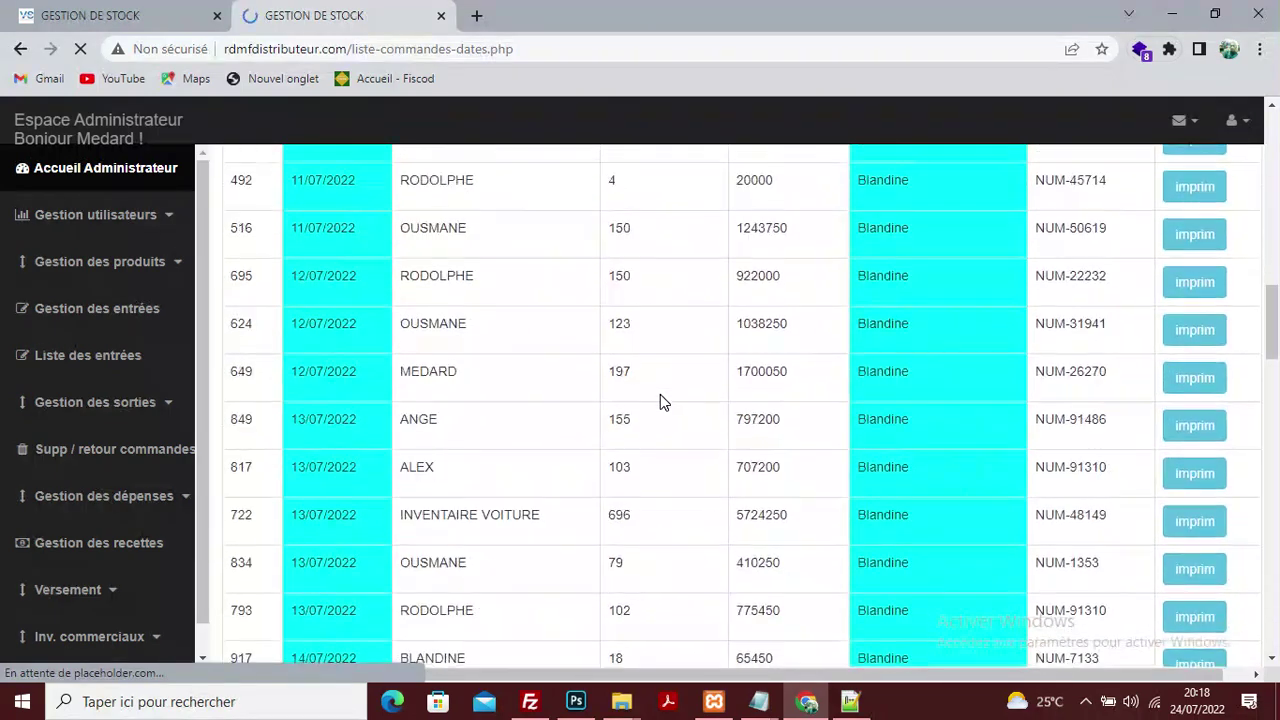
scroll(660, 400, "up", 3)
scroll(660, 400, "up", 4)
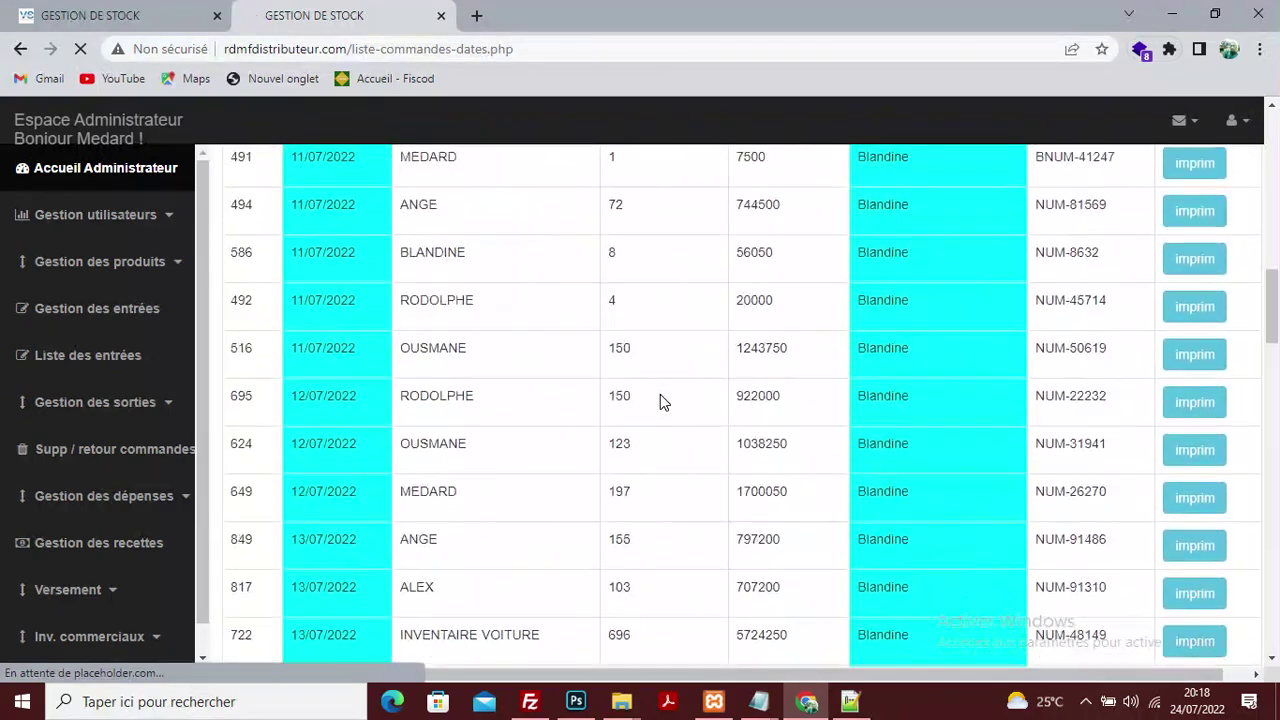
Step: Open the printable customer invoice for the 11/07/2022 order with quantity 4 and read through it to the total
left_click(1195, 308)
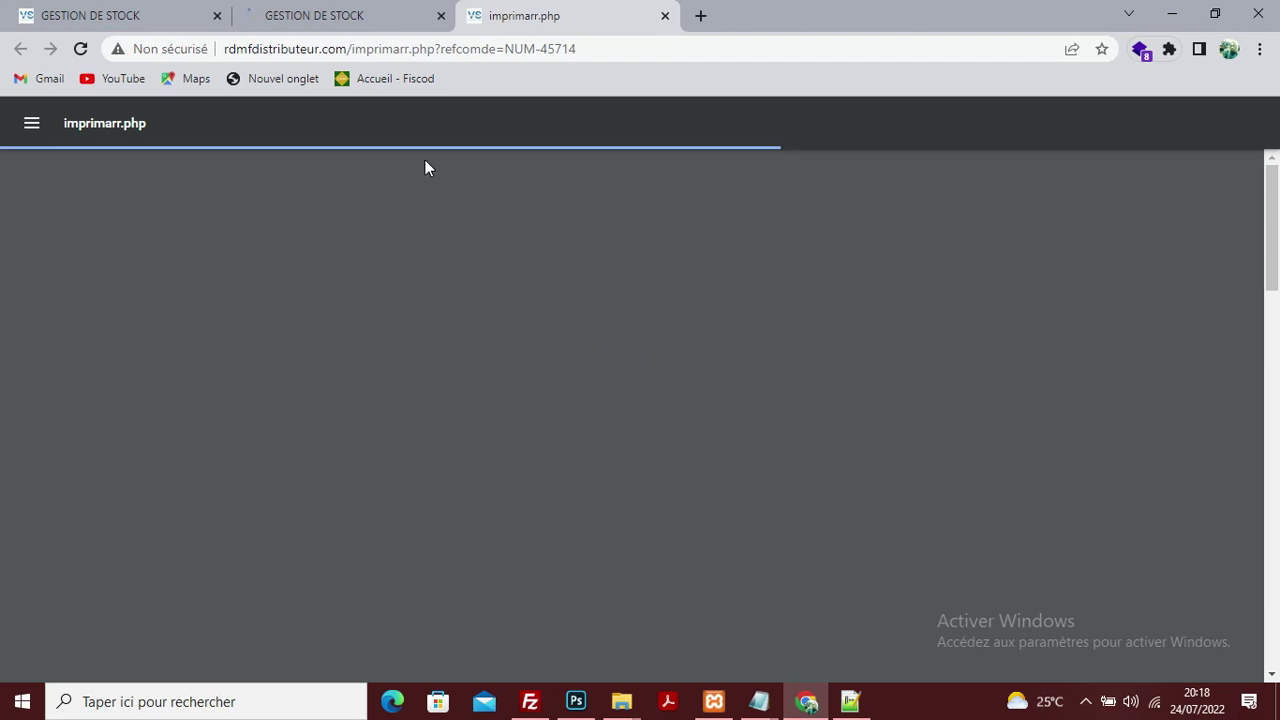
scroll(786, 283, "down", 5)
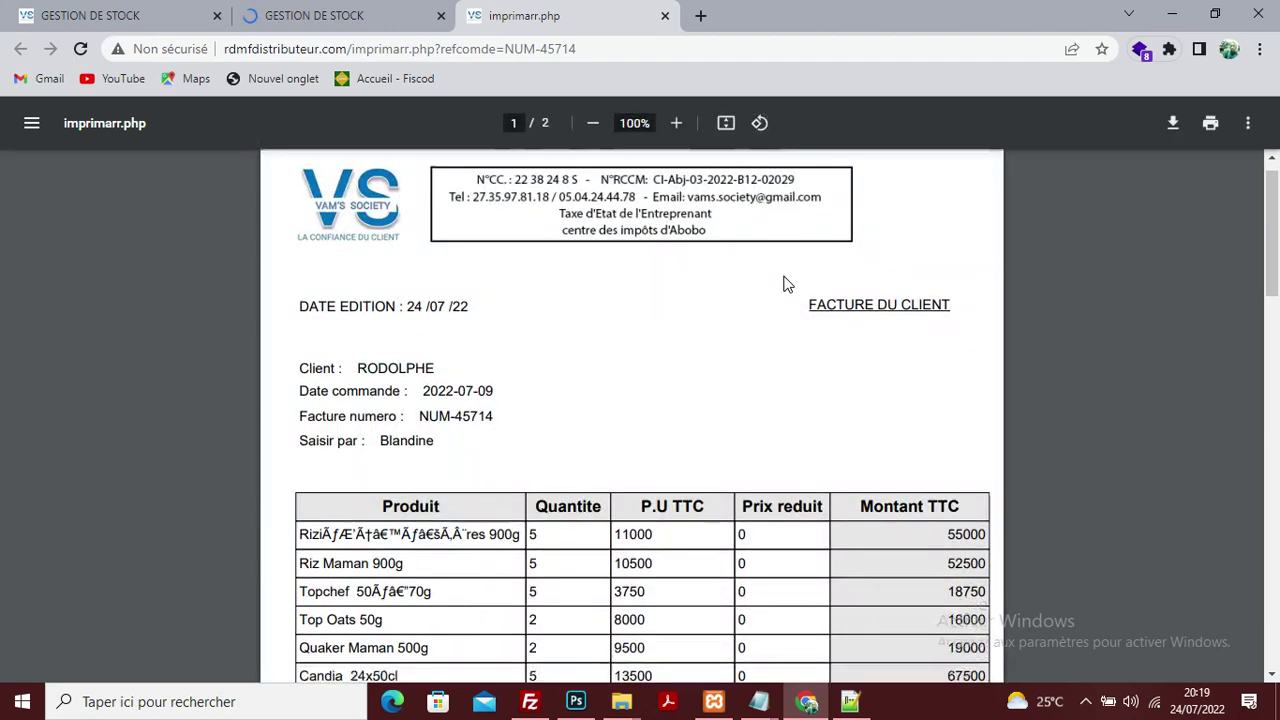
scroll(874, 280, "down", 5)
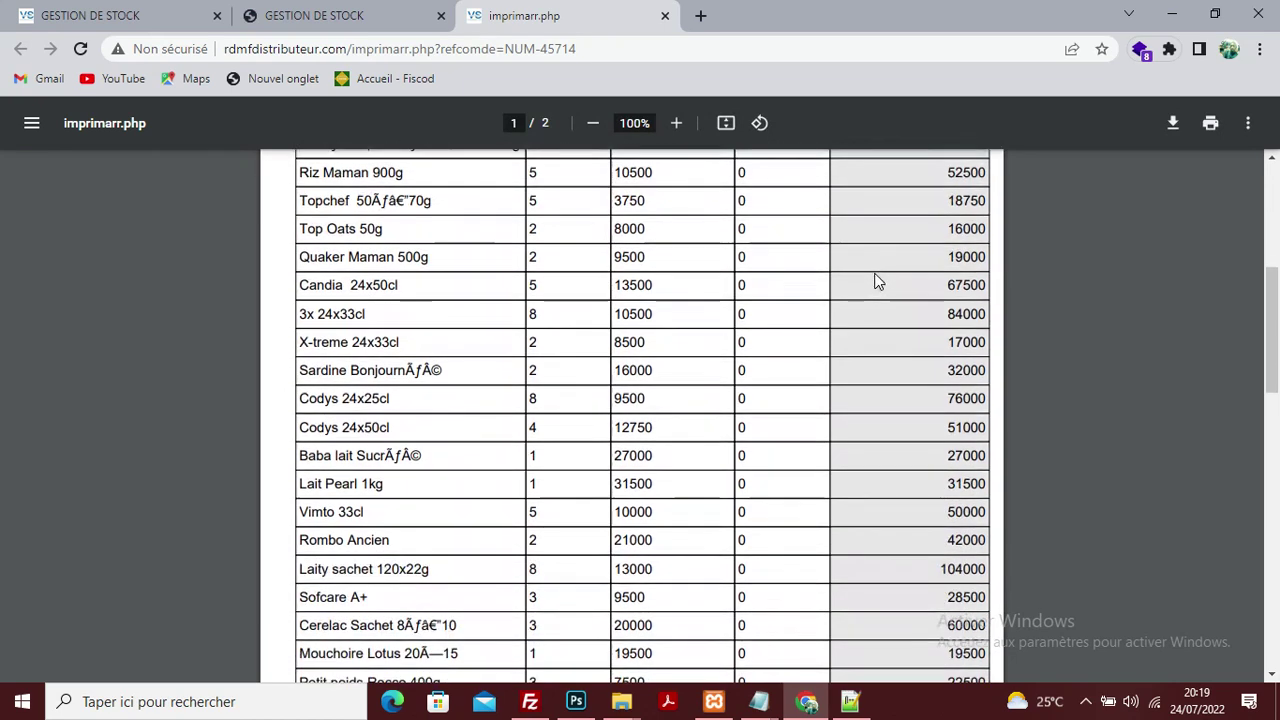
scroll(874, 280, "down", 13)
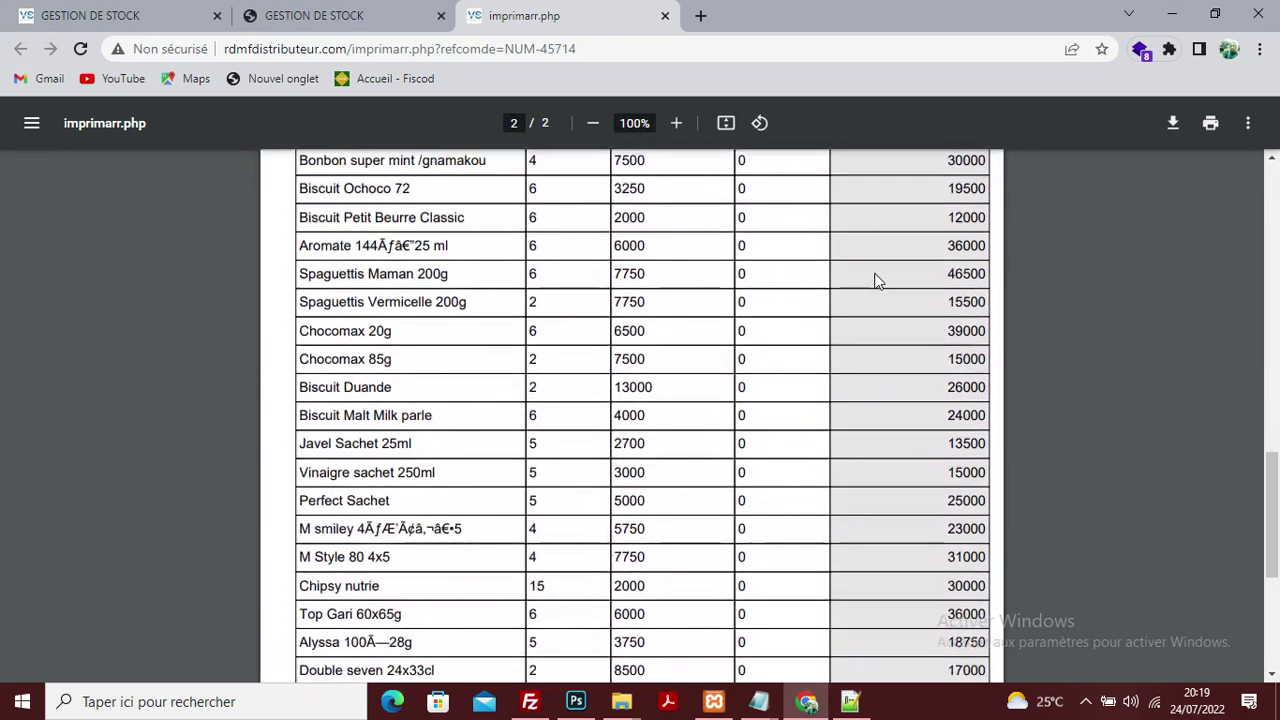
scroll(874, 281, "down", 4)
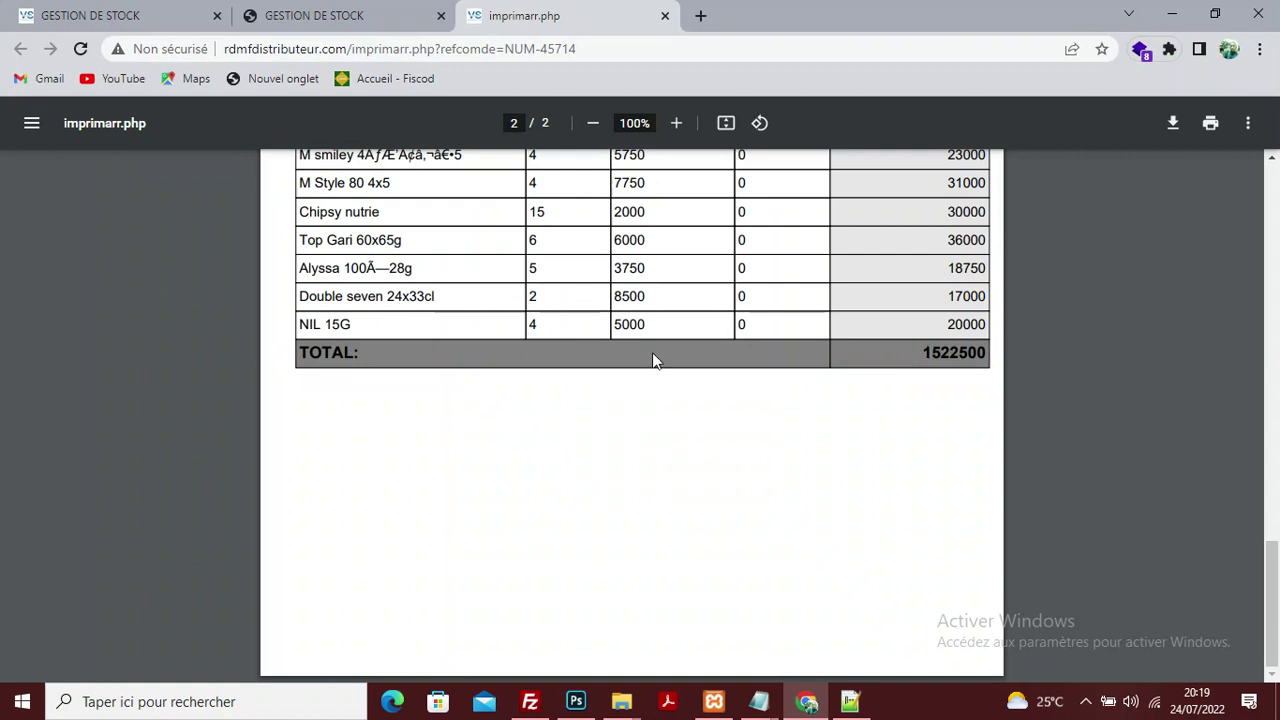
Step: Return to the order list, then open the inventory management form (GERER INVENTAIRE) and look through its fields
left_click(329, 17)
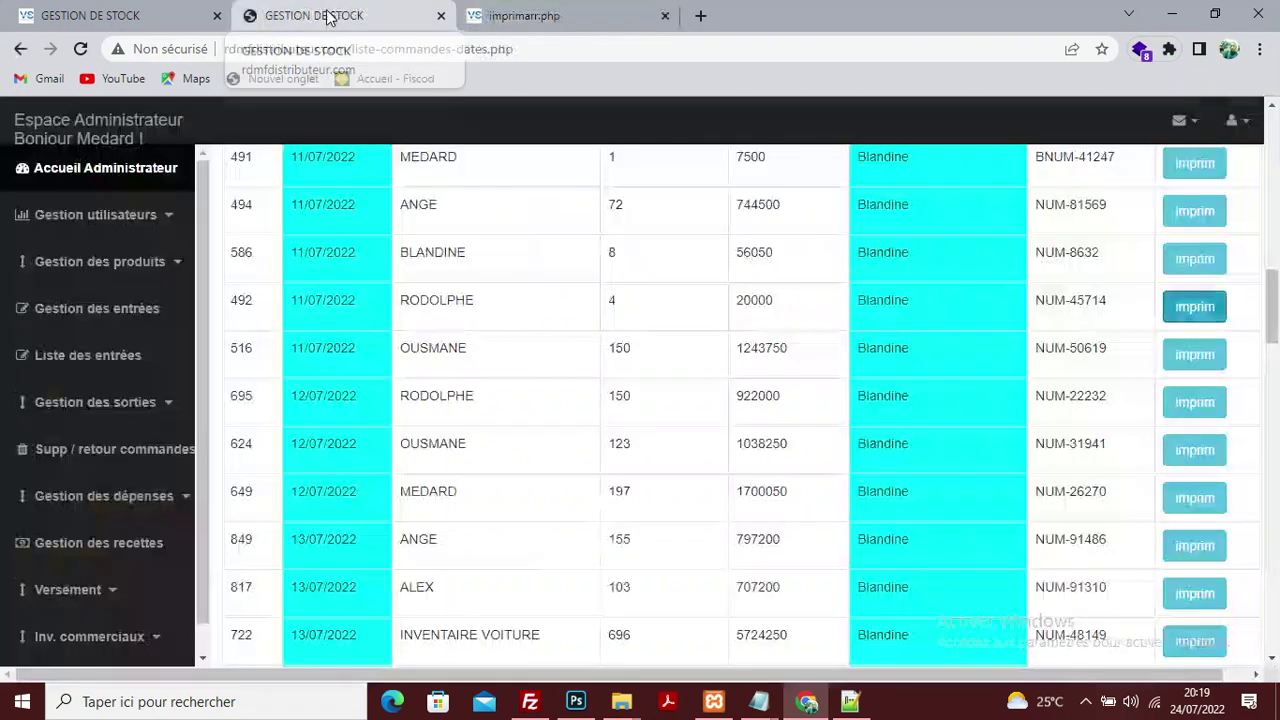
scroll(778, 409, "up", 15)
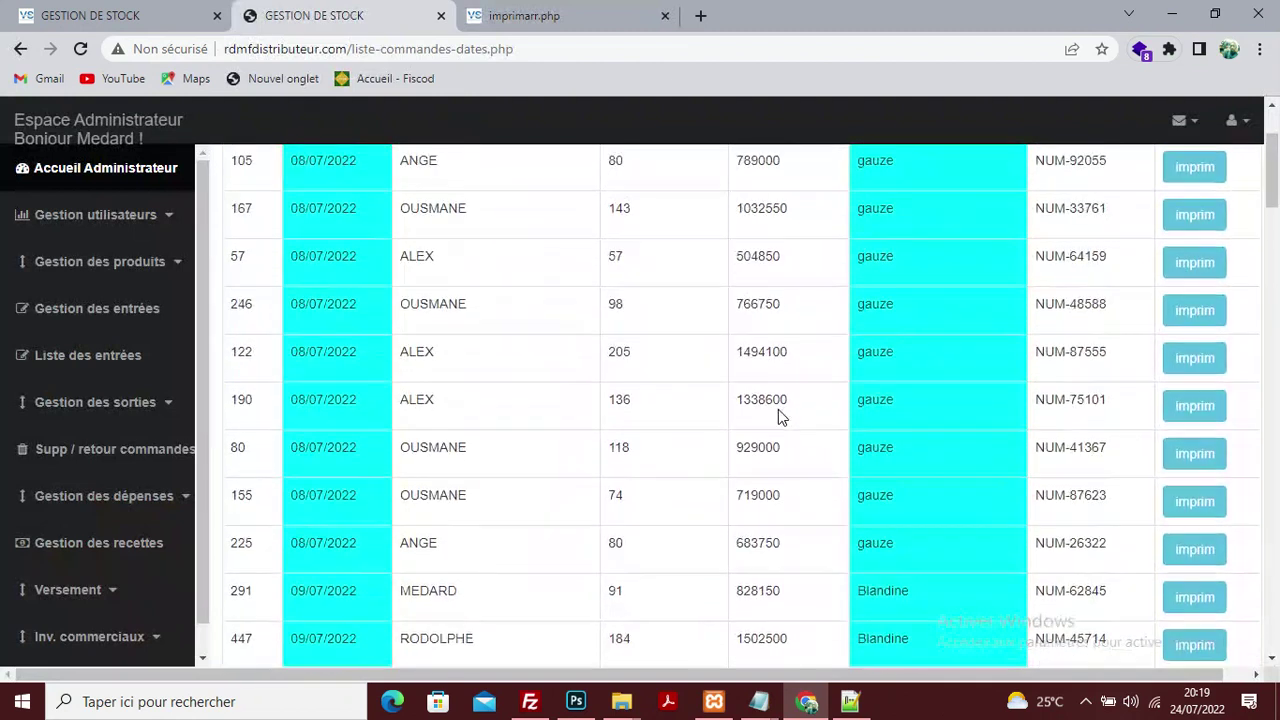
left_click(117, 418)
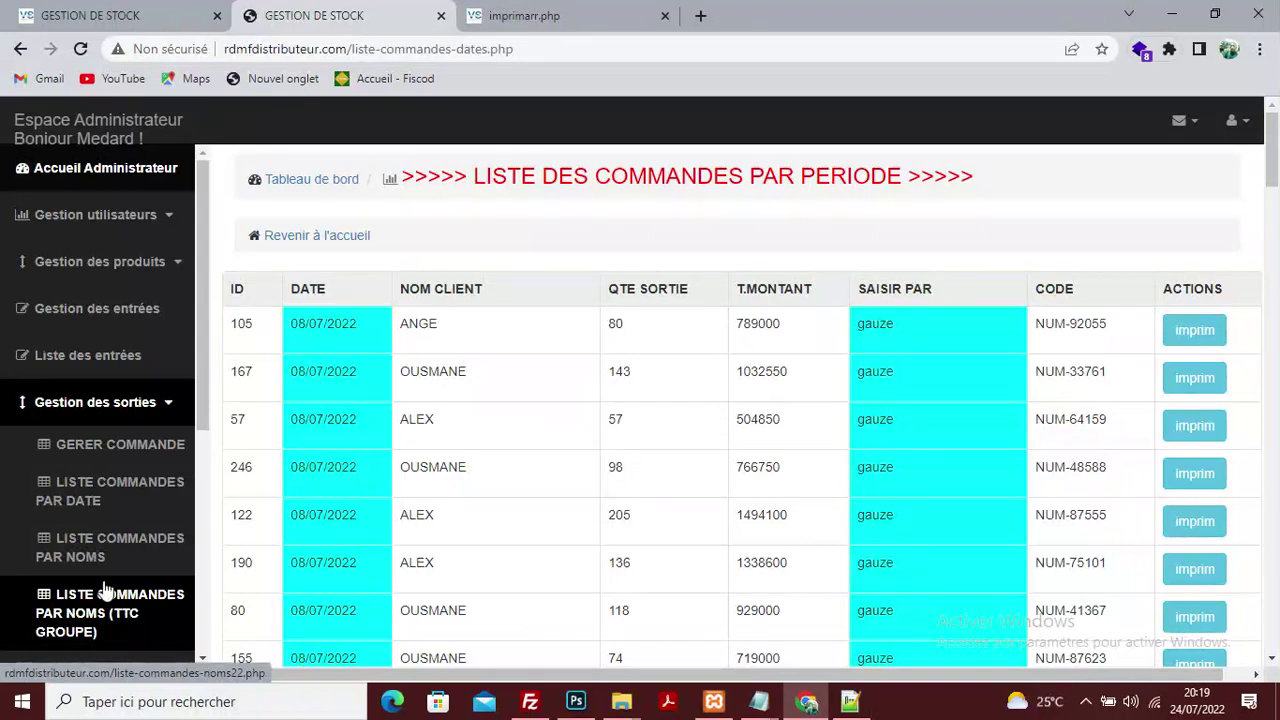
scroll(102, 580, "down", 3)
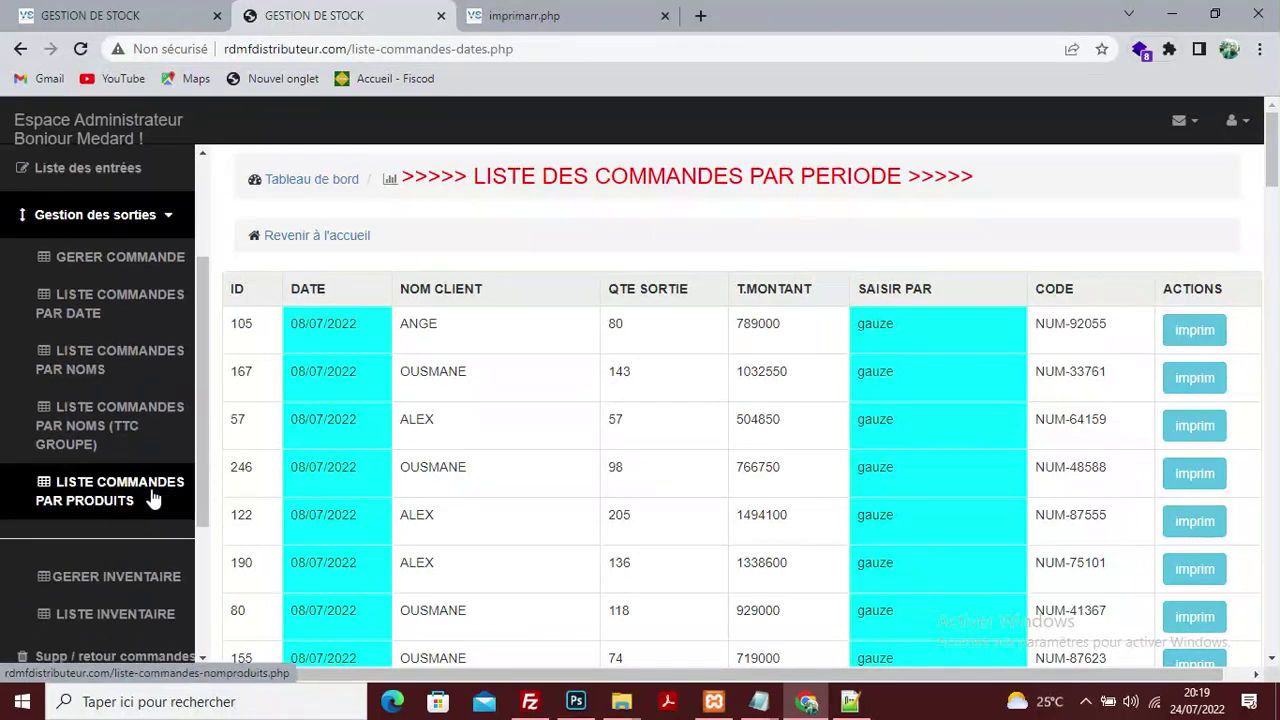
scroll(113, 595, "down", 1)
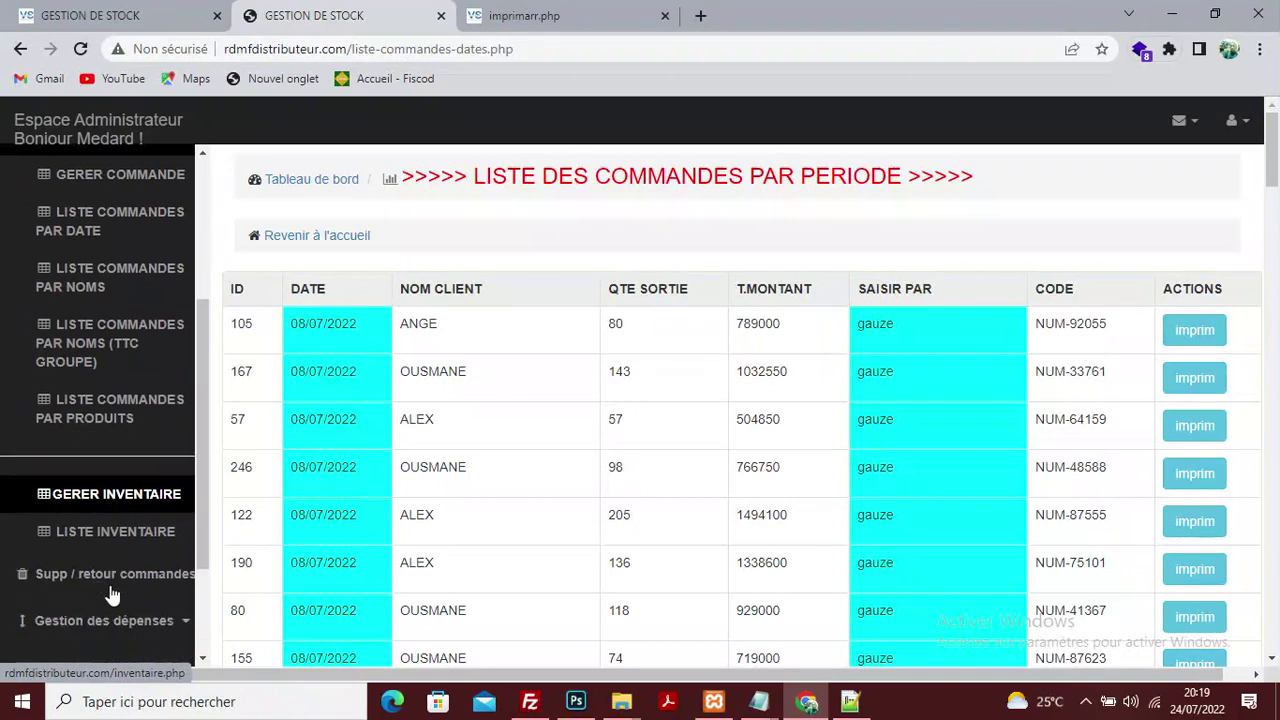
scroll(113, 595, "down", 1)
left_click(70, 391)
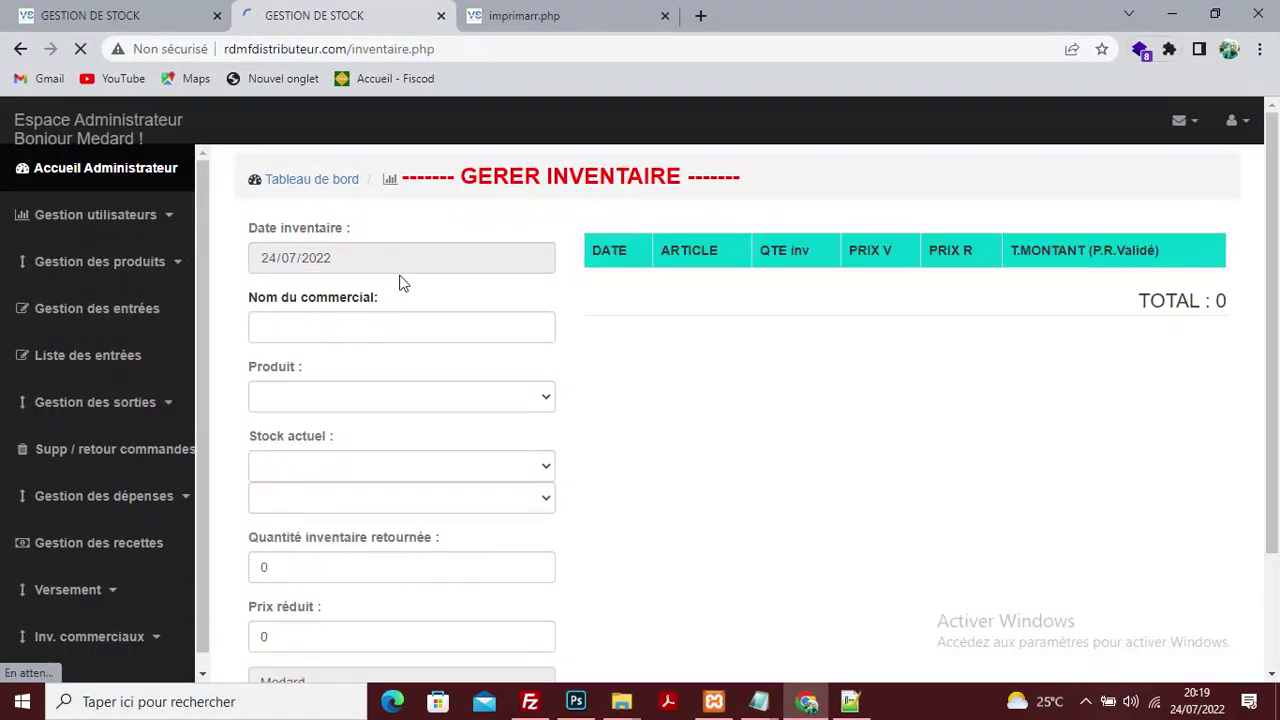
scroll(460, 453, "down", 1)
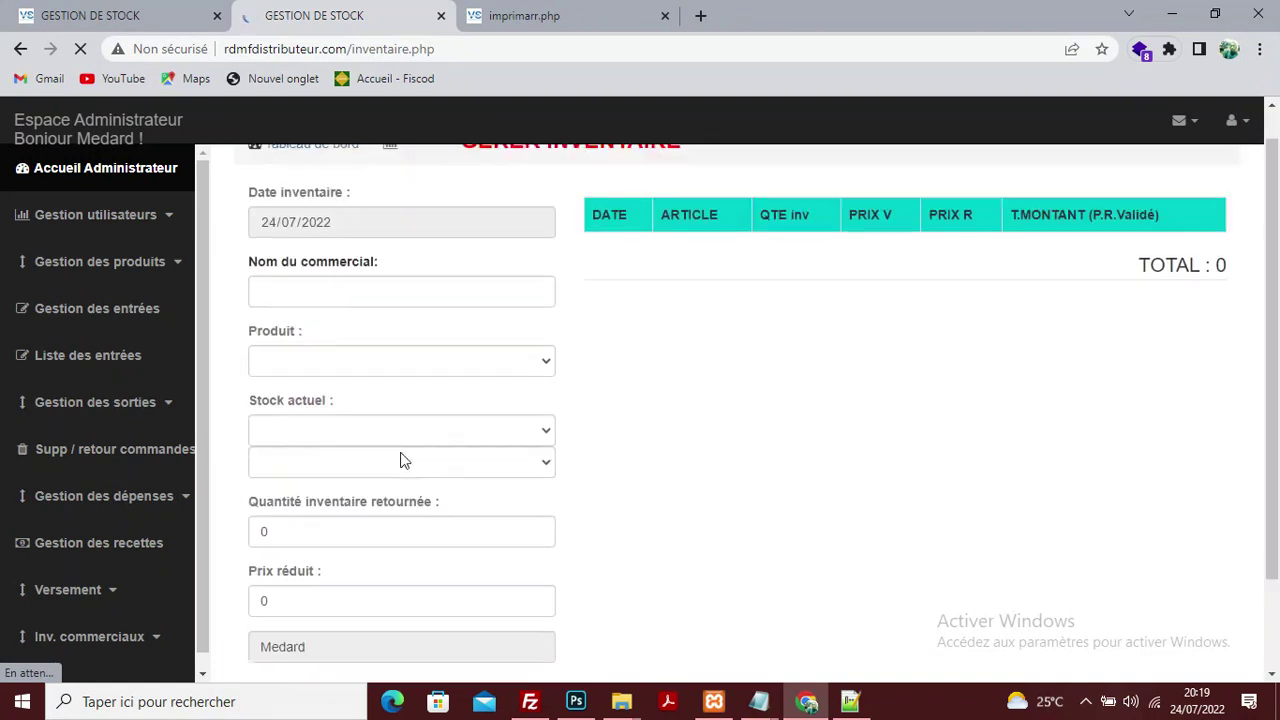
Step: Open the inventory list by period (LISTE INVENTAIRE) in the stock output section
left_click(130, 414)
scroll(134, 420, "down", 5)
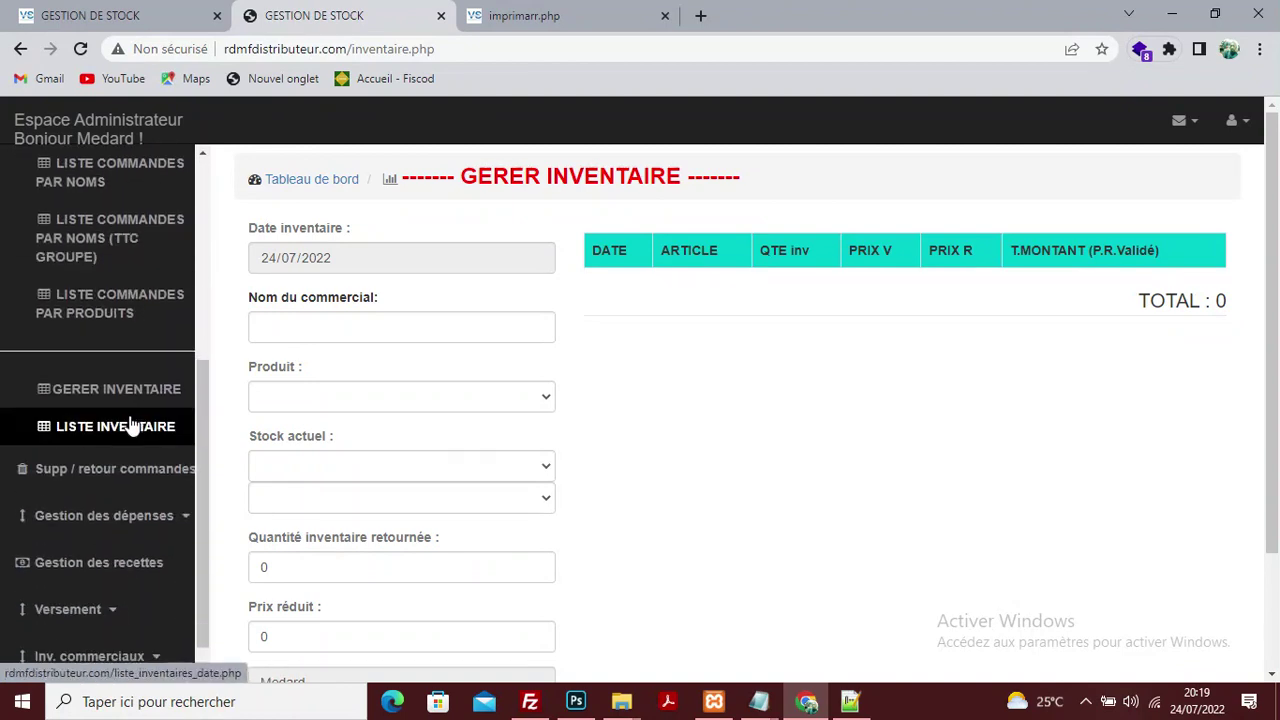
left_click(115, 428)
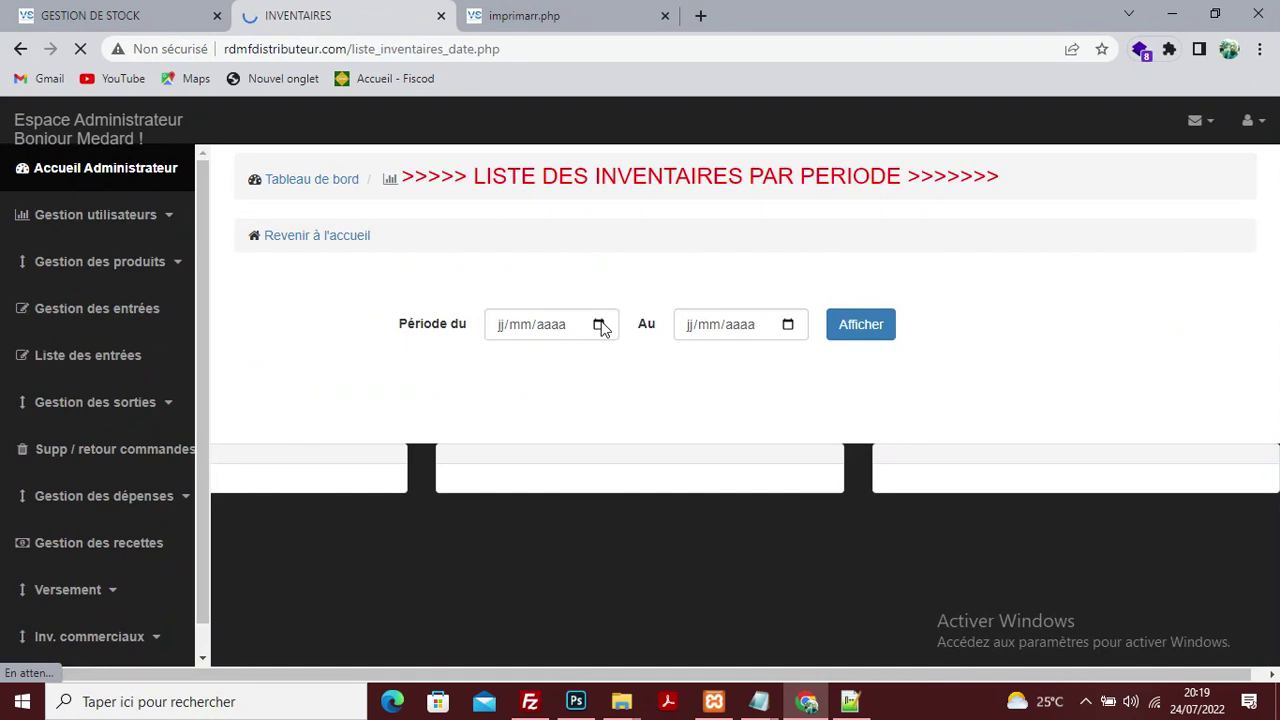
Step: Display the list of inventories for the period from 01/06/2022 to 30/06/2022
left_click(598, 324)
left_click(614, 424)
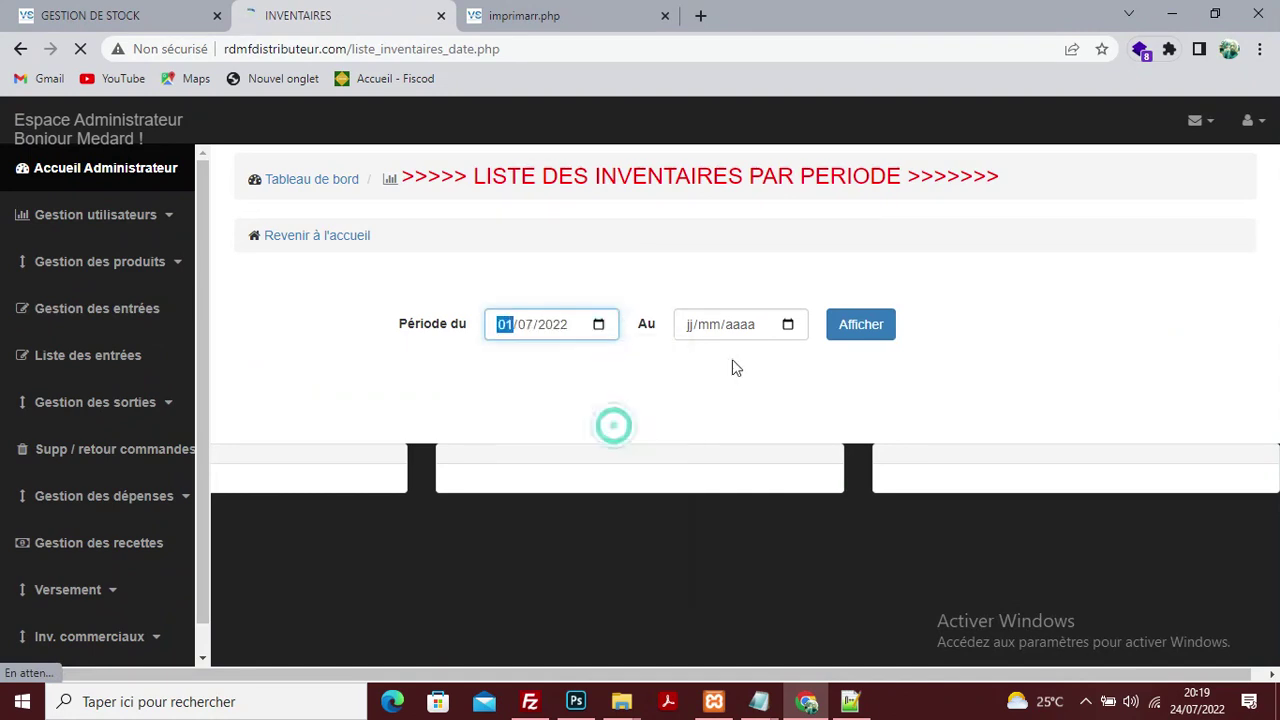
left_click(598, 326)
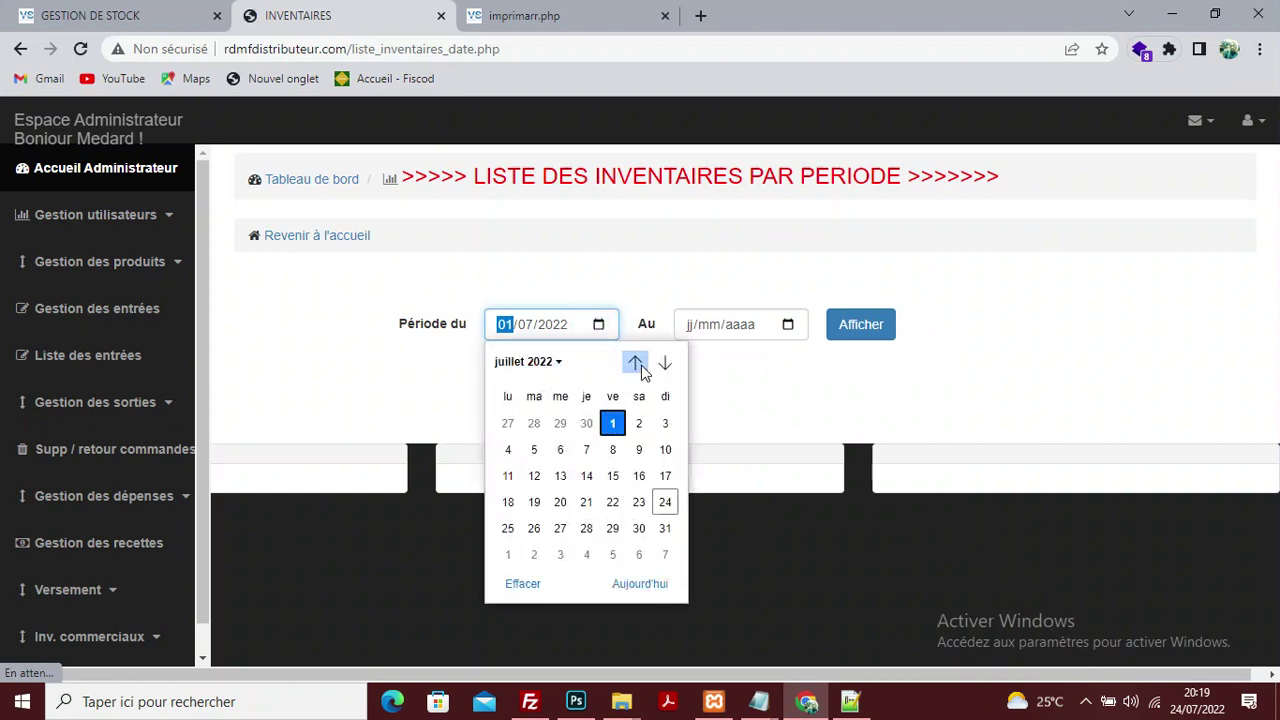
left_click(635, 362)
left_click(560, 425)
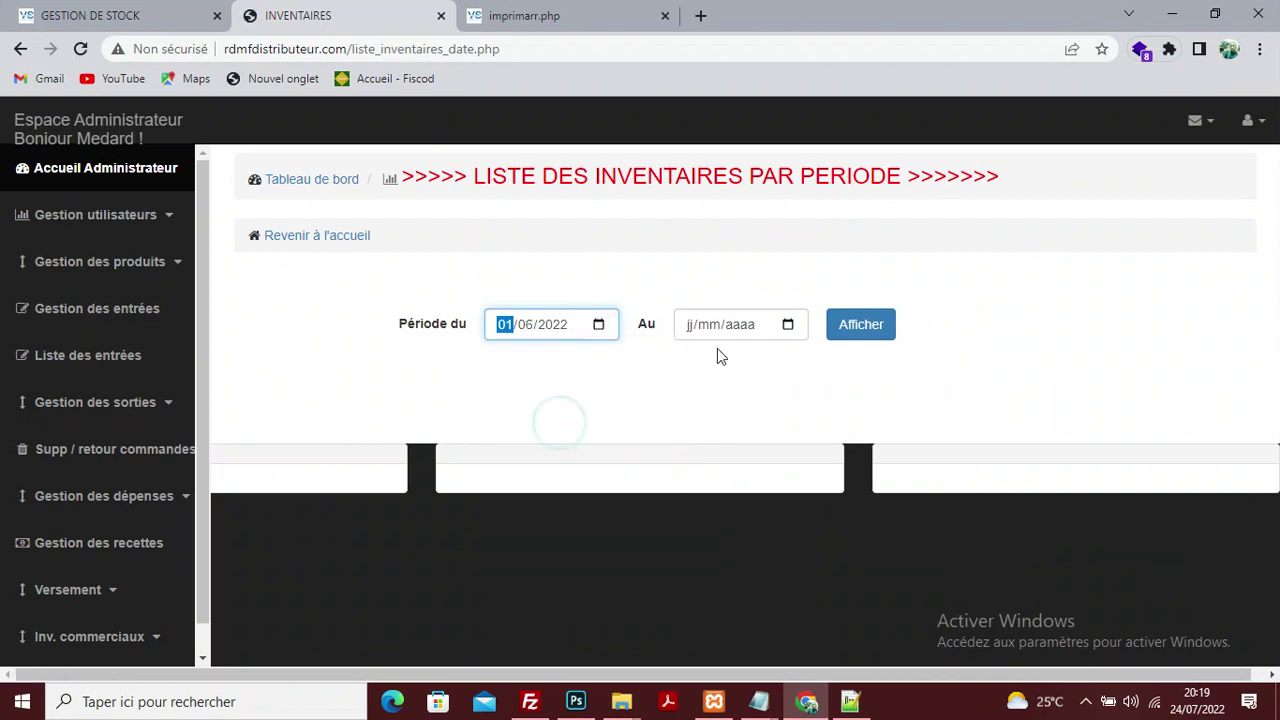
left_click(788, 326)
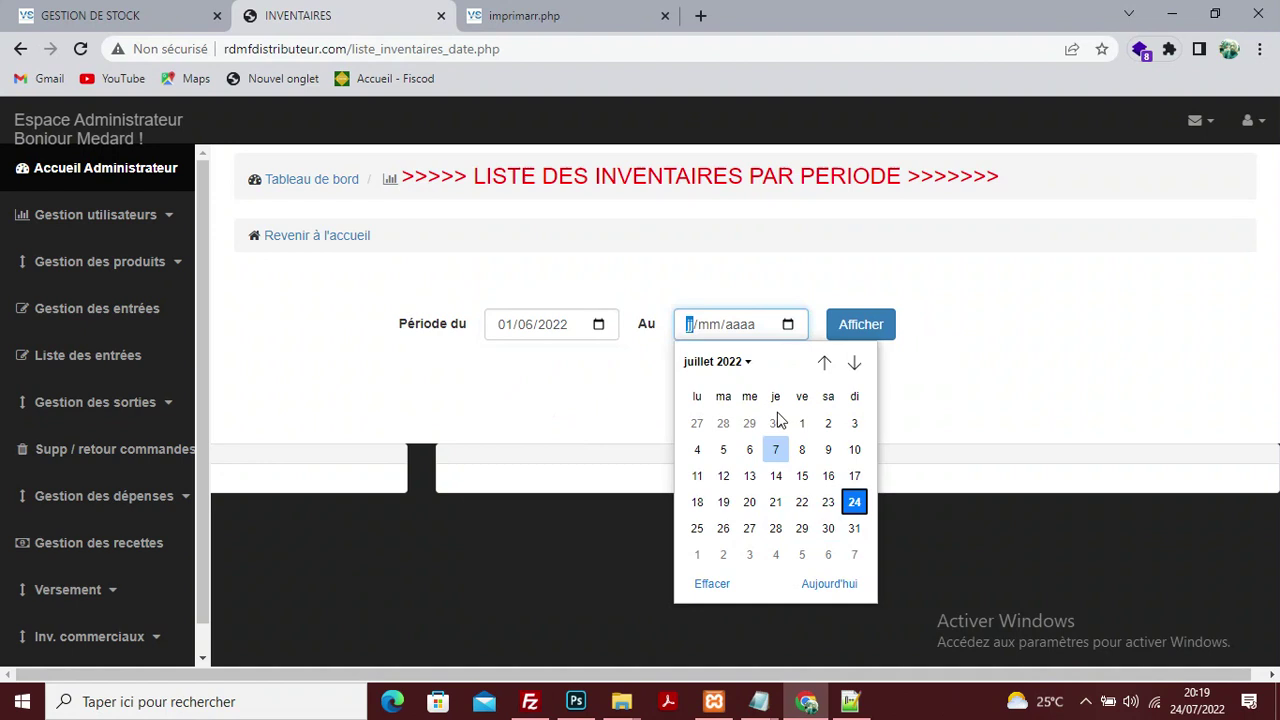
left_click(824, 363)
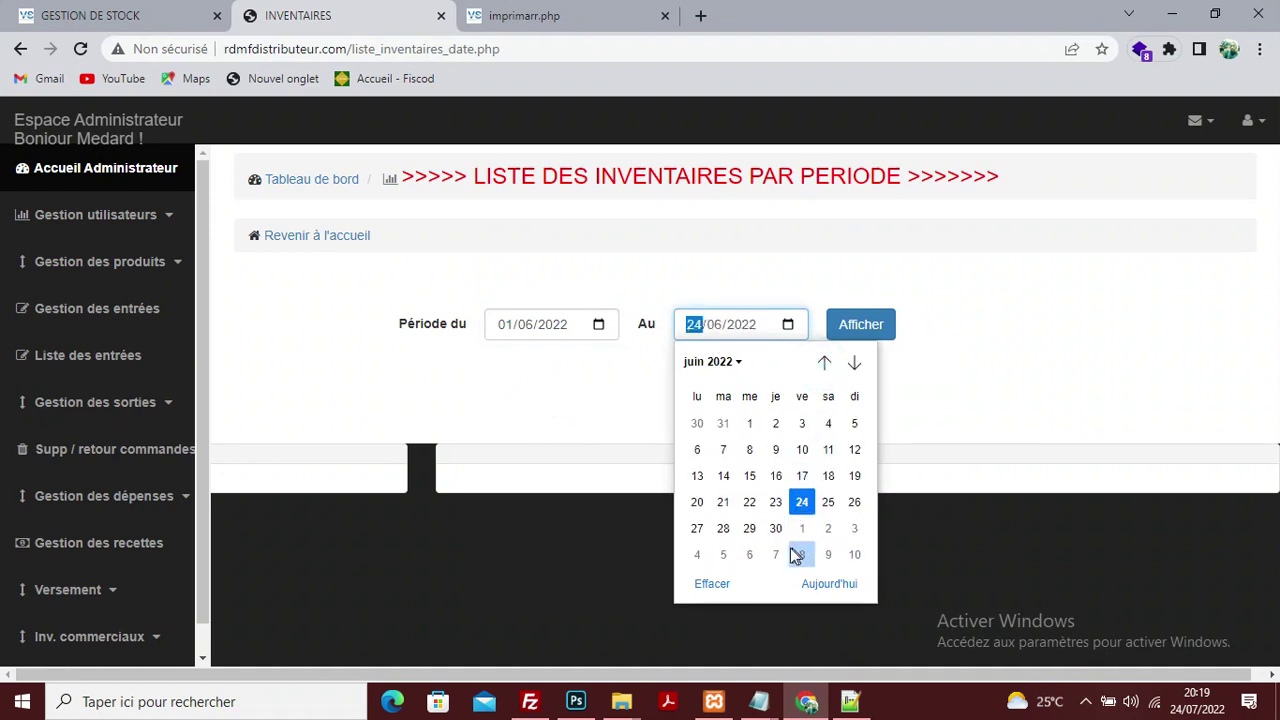
left_click(776, 529)
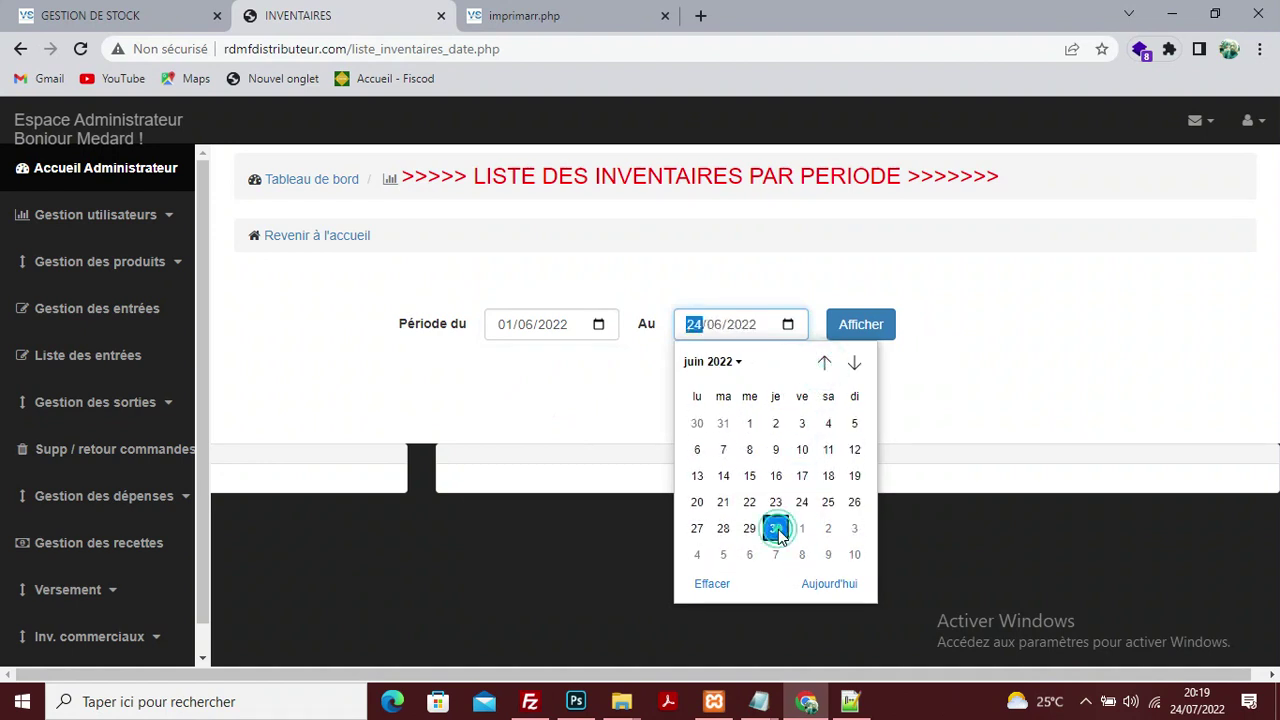
left_click(857, 336)
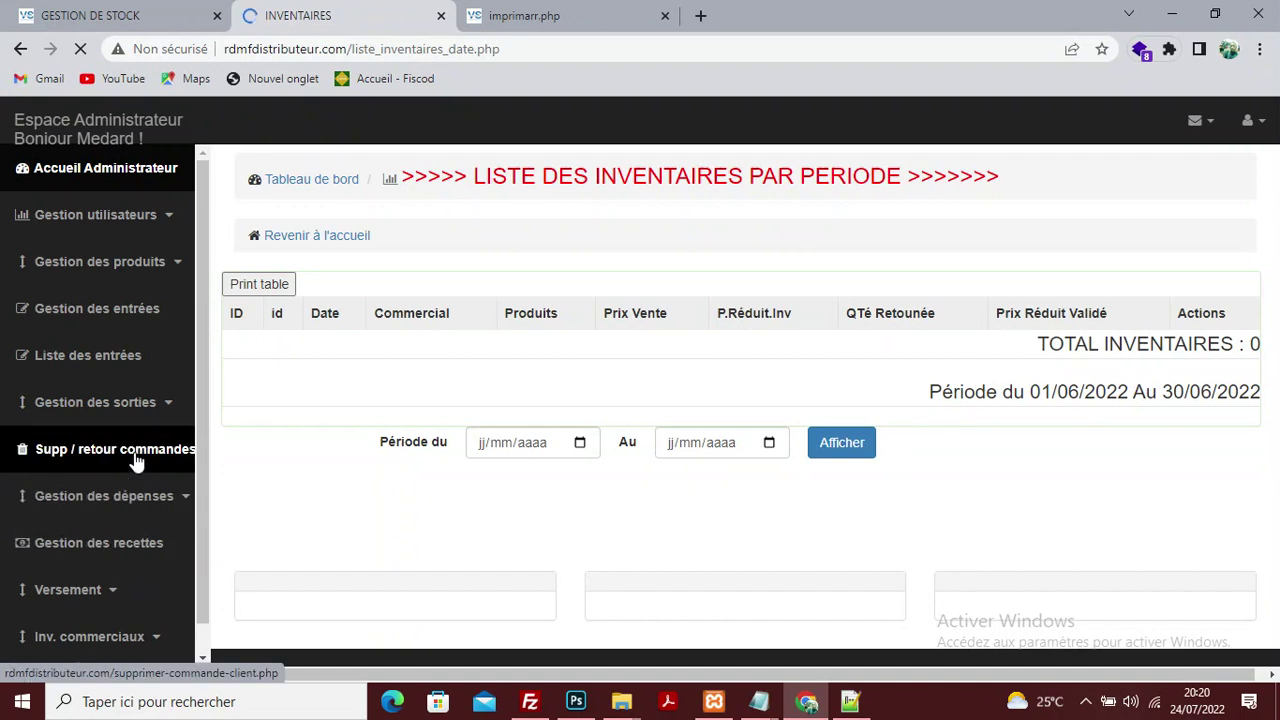
Step: Open the customer order deletion and return page (Supp / retour commandes)
left_click(143, 406)
scroll(128, 534, "down", 2)
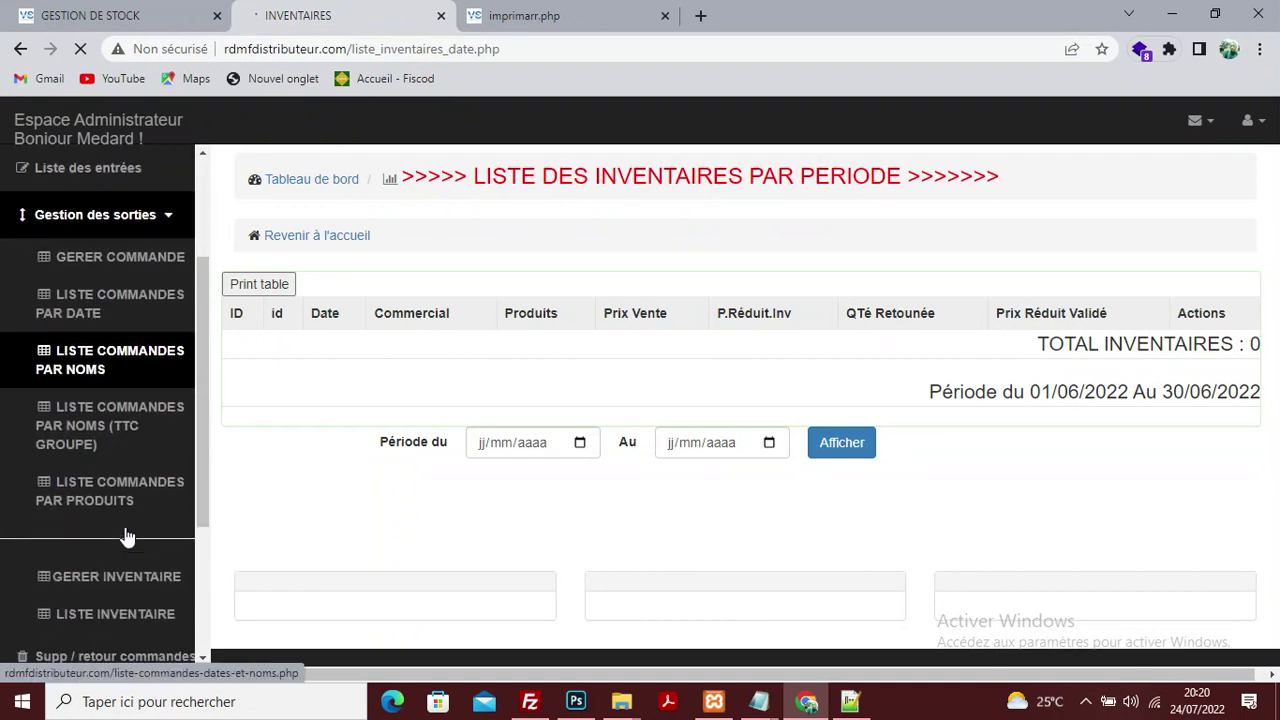
scroll(128, 534, "down", 2)
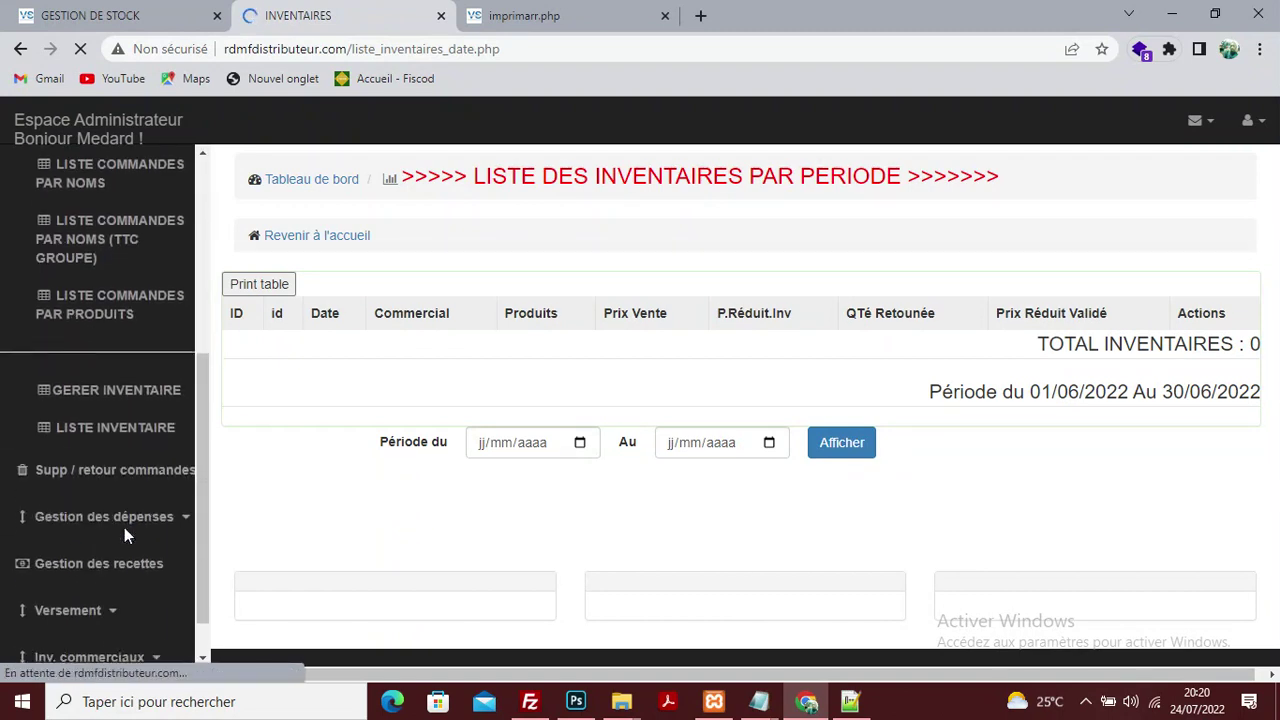
left_click(137, 467)
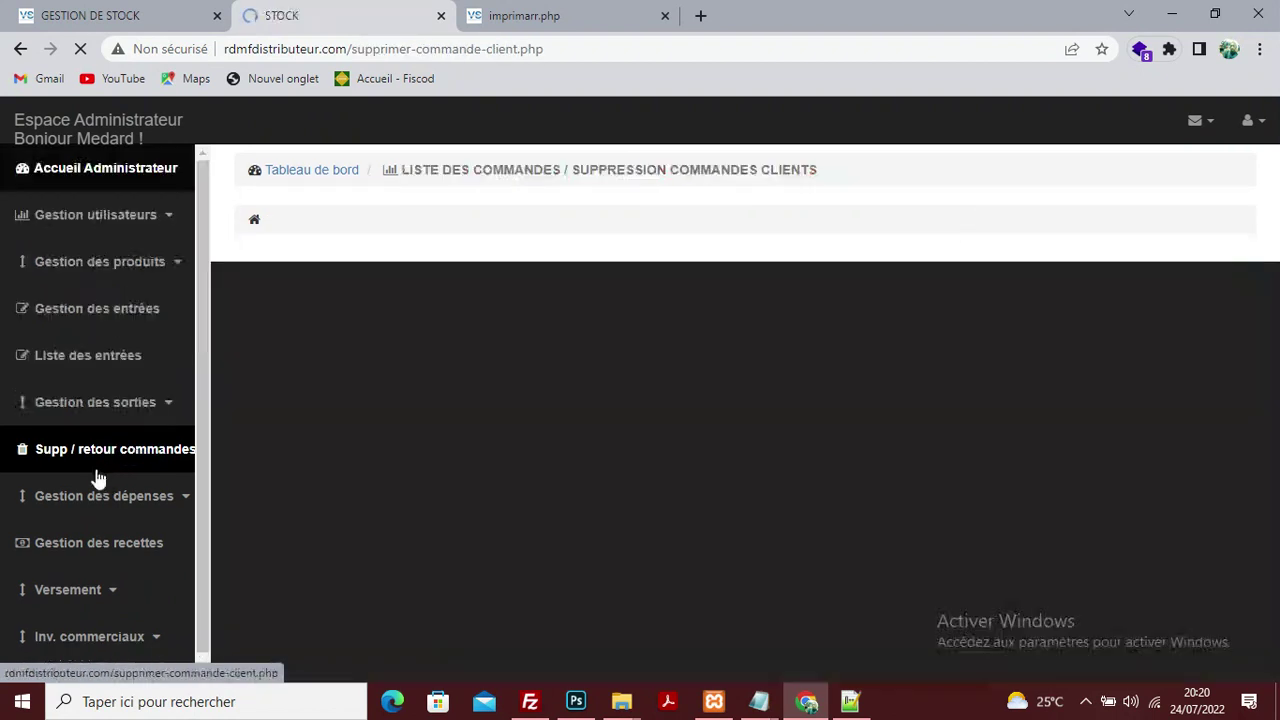
Step: Display the orders of the last client in the list for the period from 01/07/2022 to 24/07/2022 and look through them
left_click(599, 312)
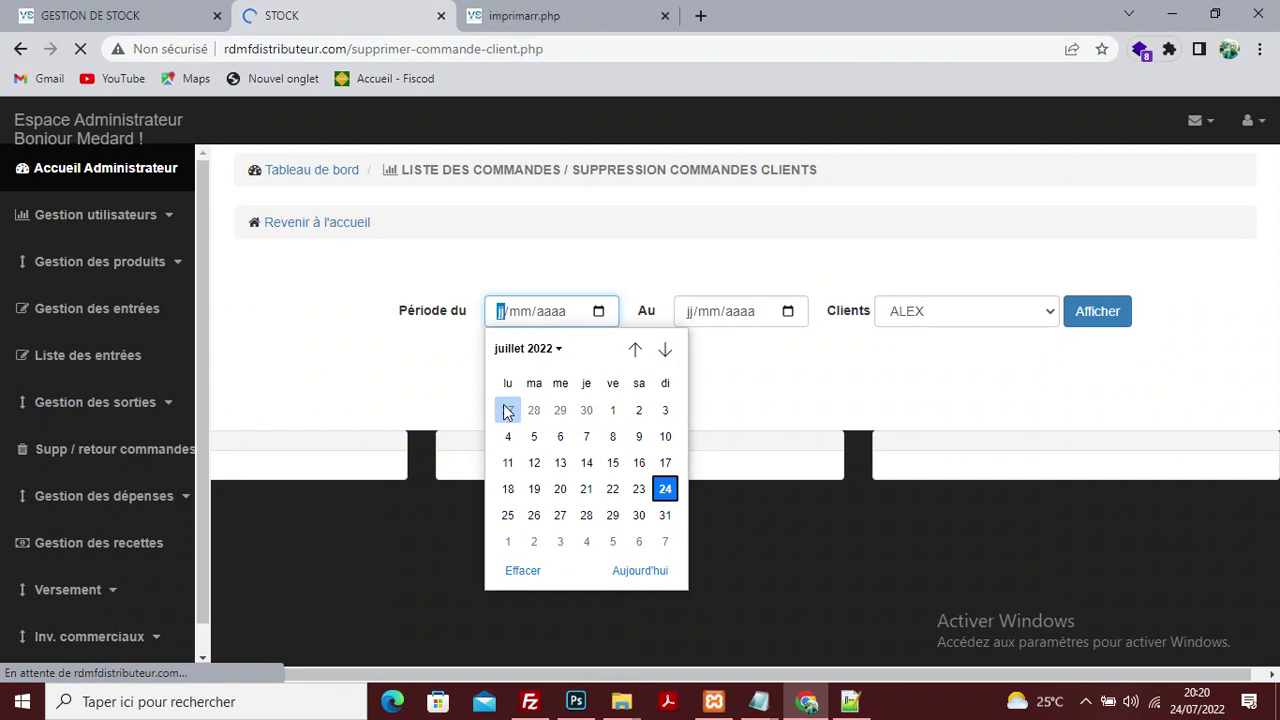
left_click(612, 410)
left_click(788, 312)
left_click(855, 488)
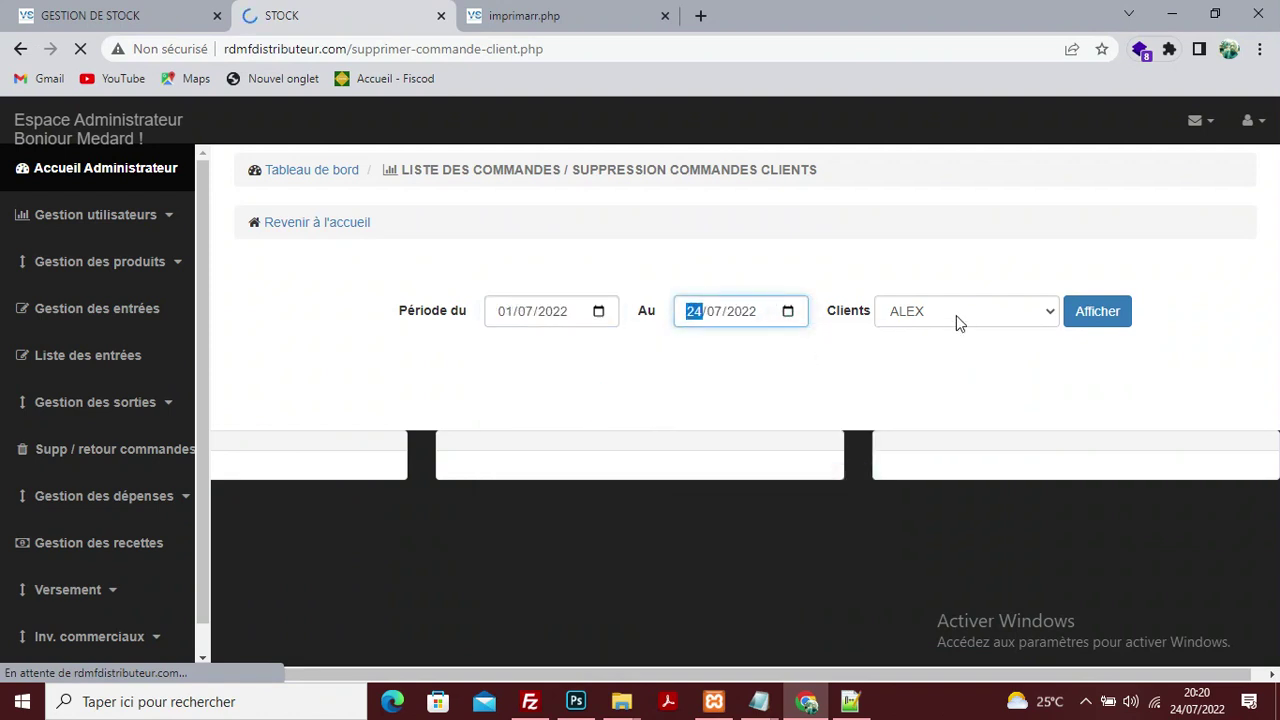
left_click(956, 315)
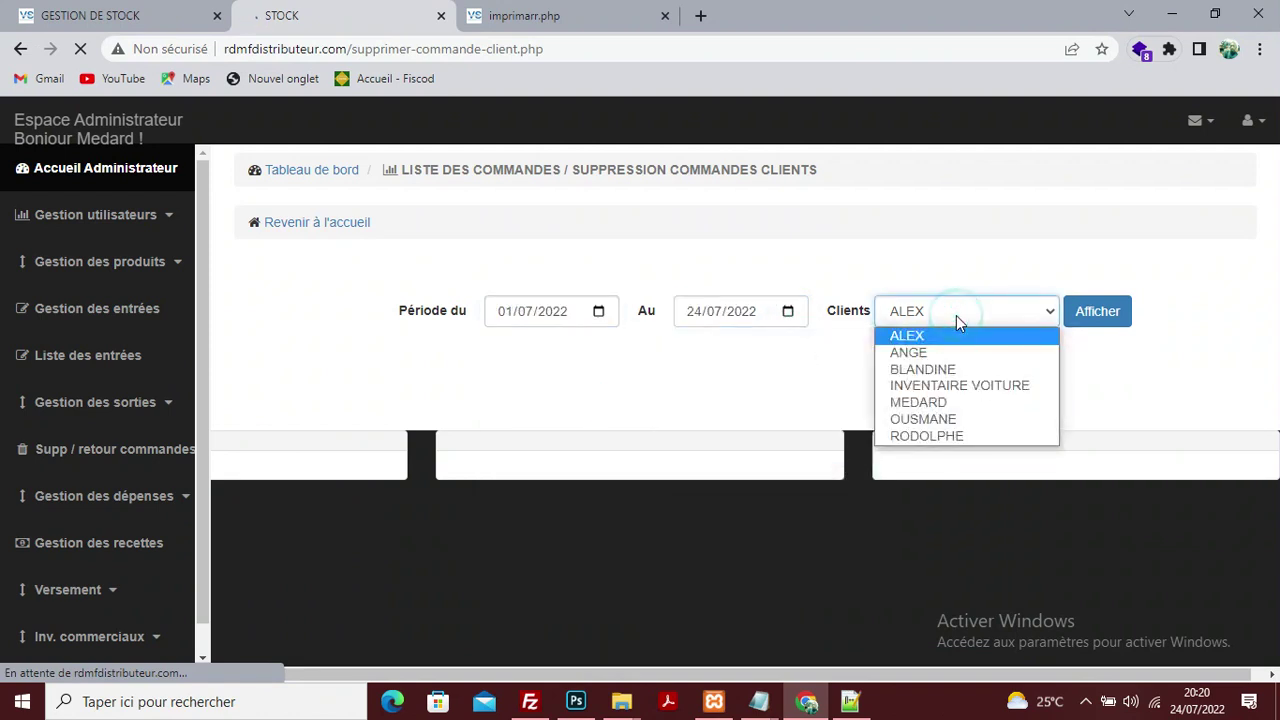
left_click(954, 436)
left_click(1100, 320)
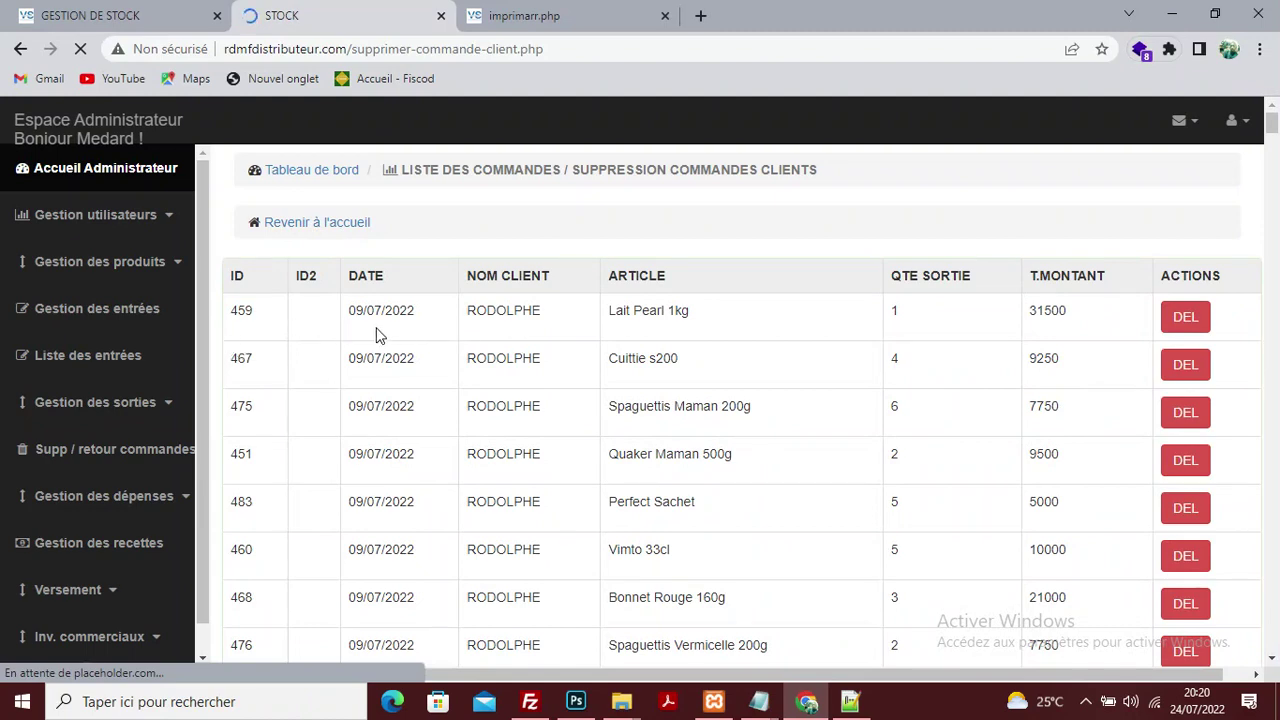
scroll(378, 336, "down", 10)
scroll(381, 340, "down", 10)
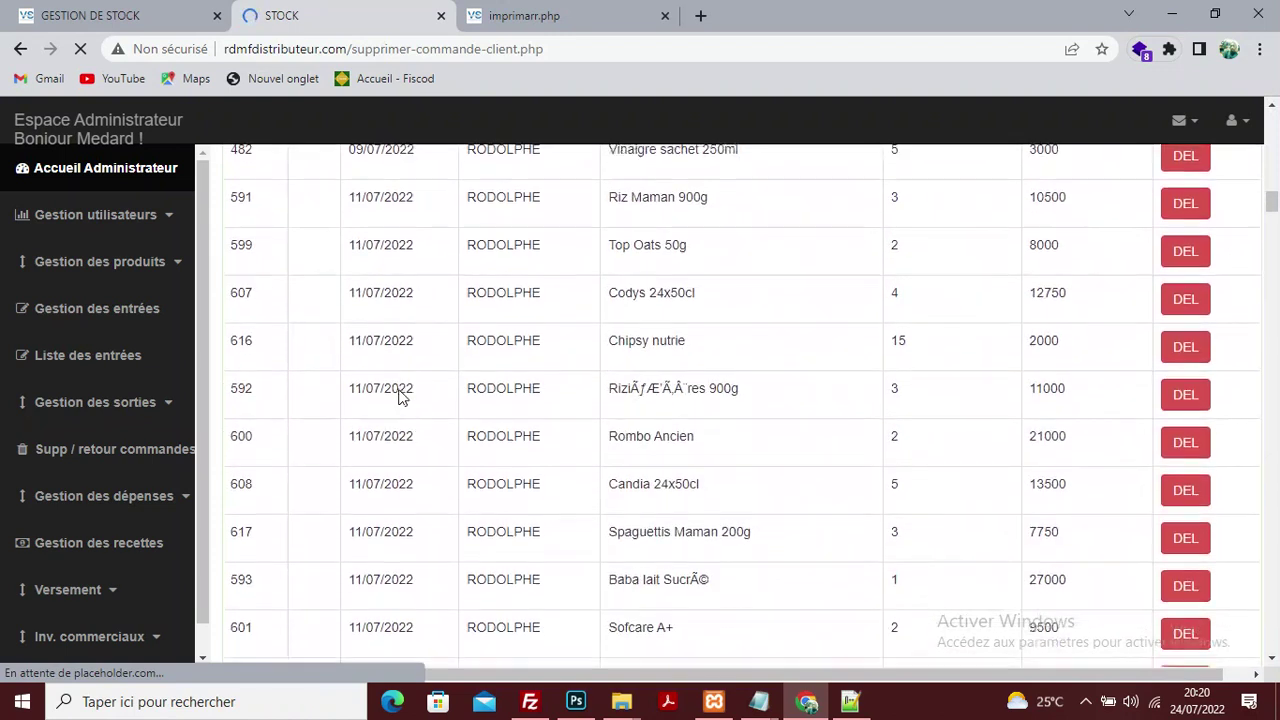
scroll(398, 395, "down", 4)
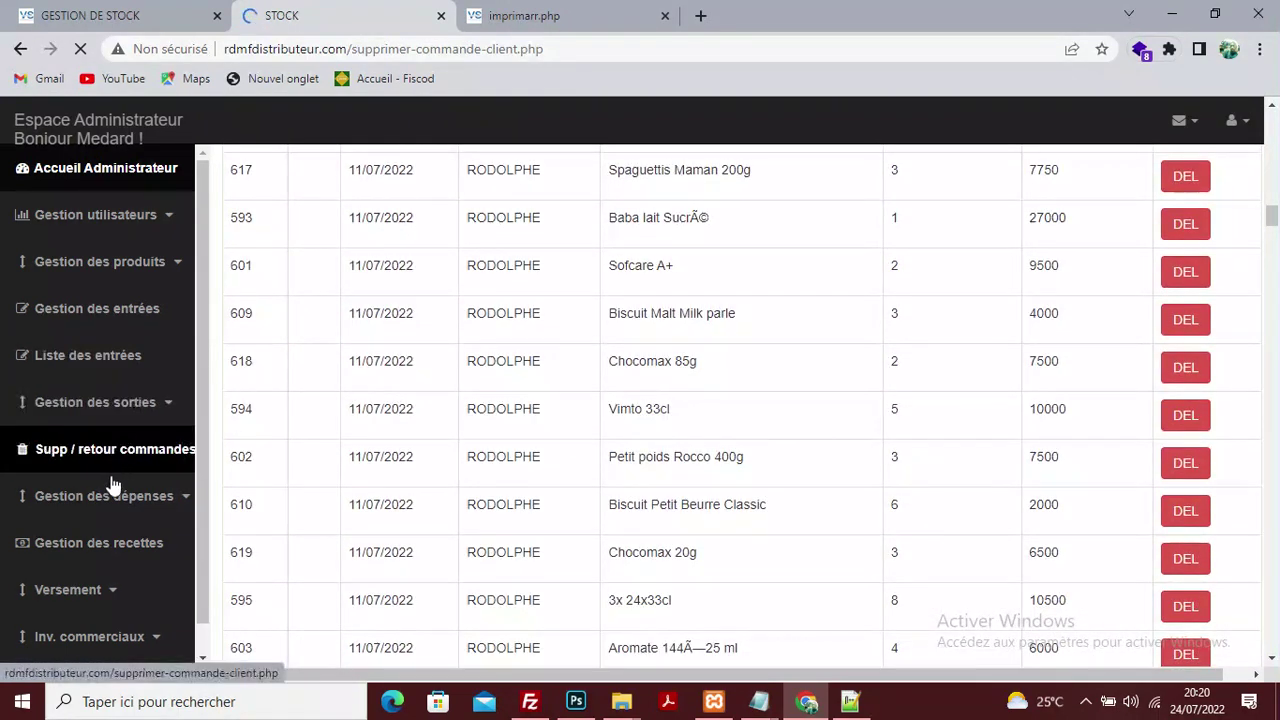
Step: Open the expense entry form (Enregistrer dépense) to view its fields, then open the list of expenses by period
left_click(40, 496)
scroll(143, 374, "down", 2)
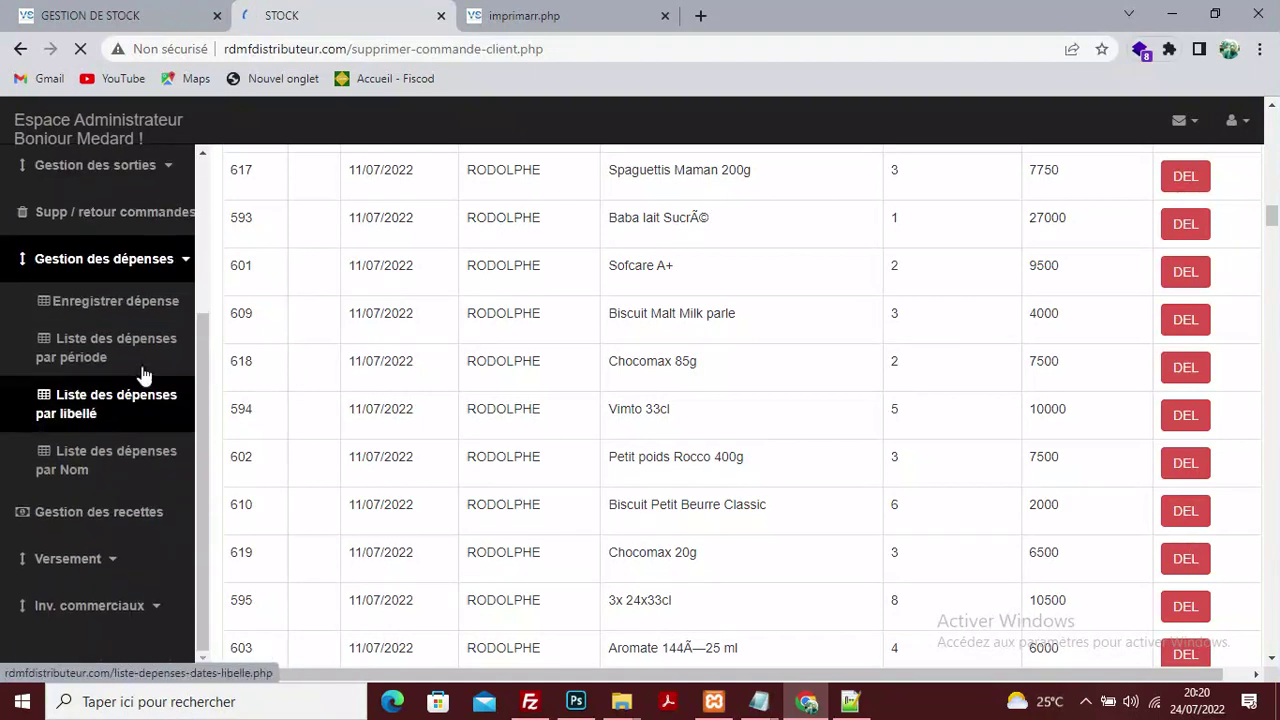
left_click(145, 308)
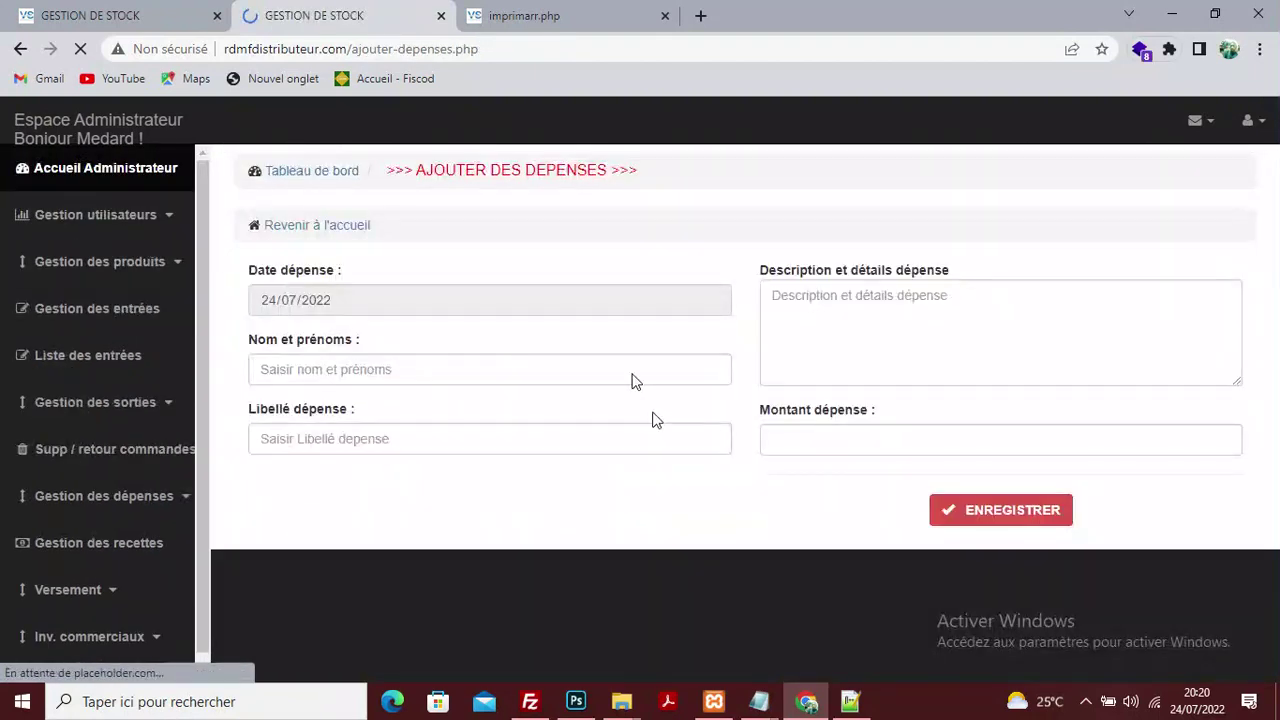
left_click(148, 496)
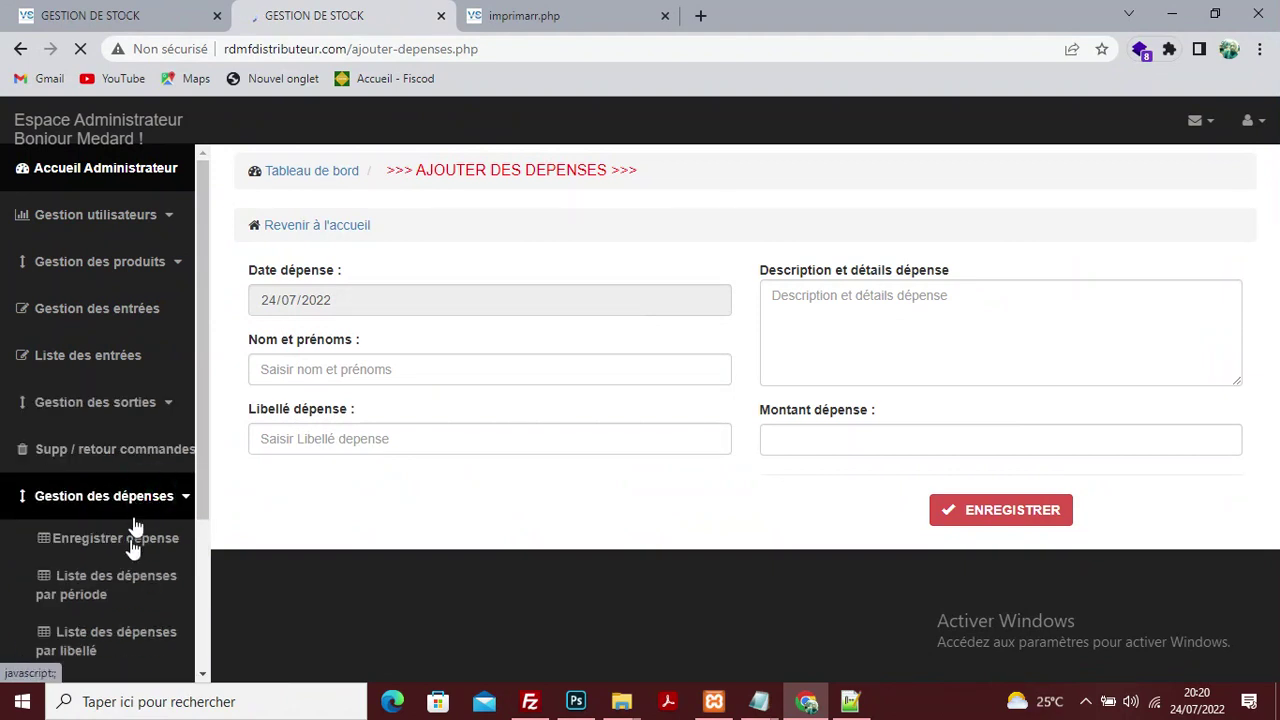
left_click(125, 590)
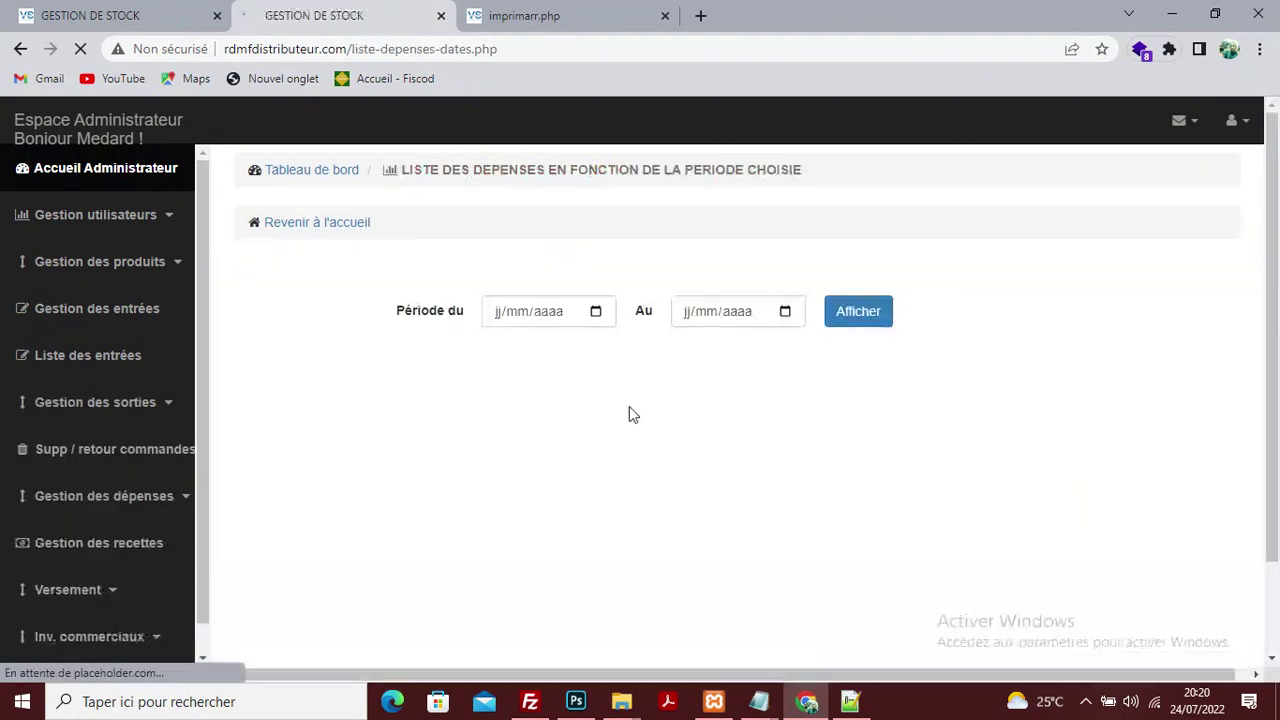
Step: Open the revenue management page (Gestion des recettes) and display the balance for the period from 01/06/2022 to 24/07/2022
scroll(115, 505, "down", 1)
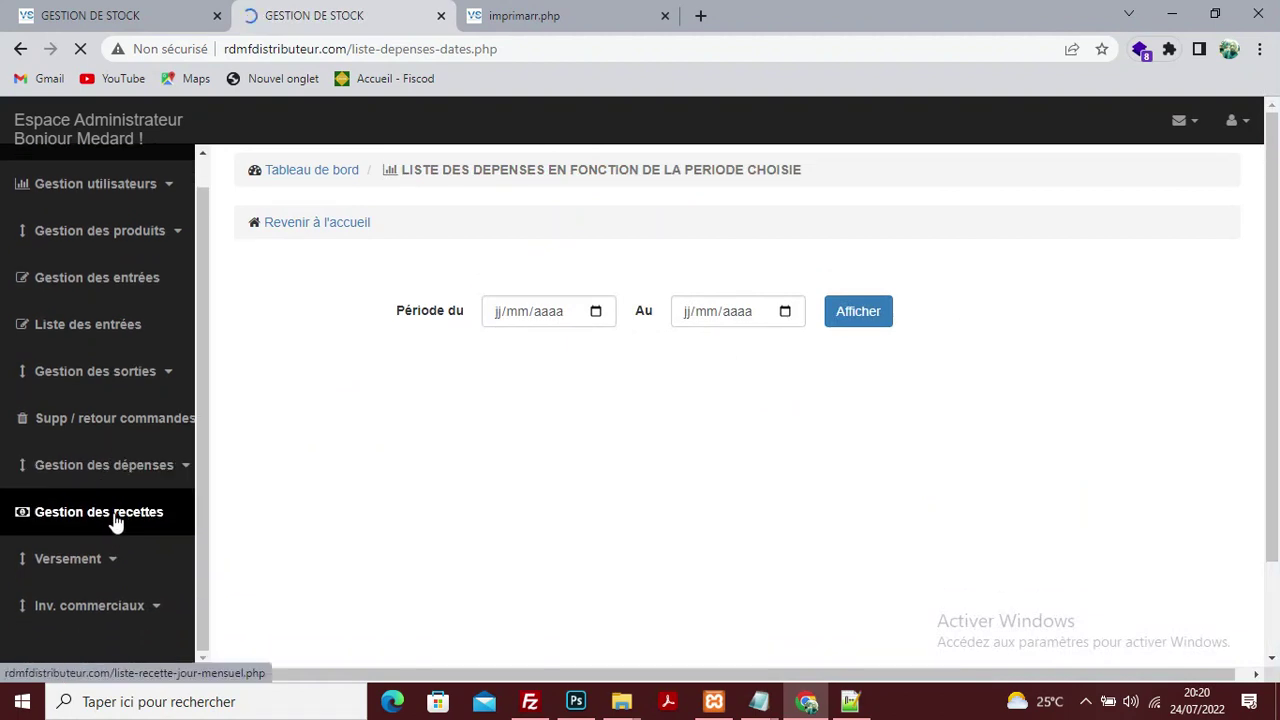
left_click(115, 515)
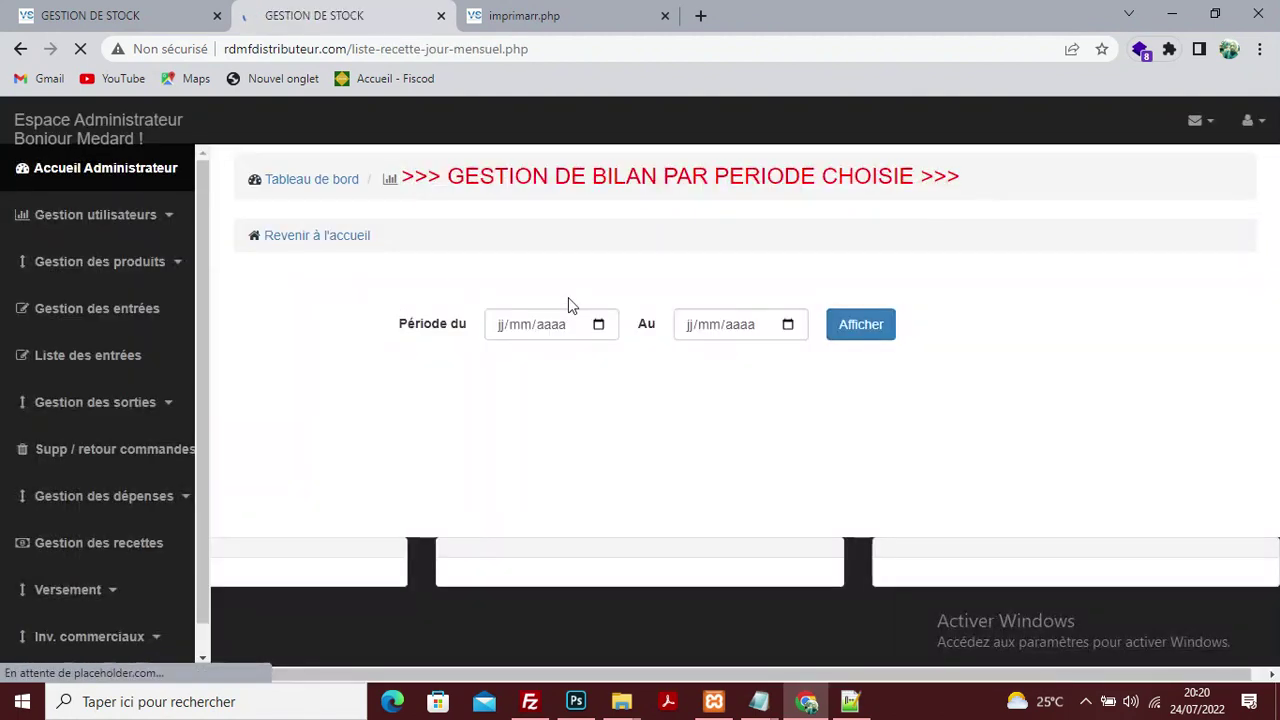
left_click(598, 326)
left_click(633, 364)
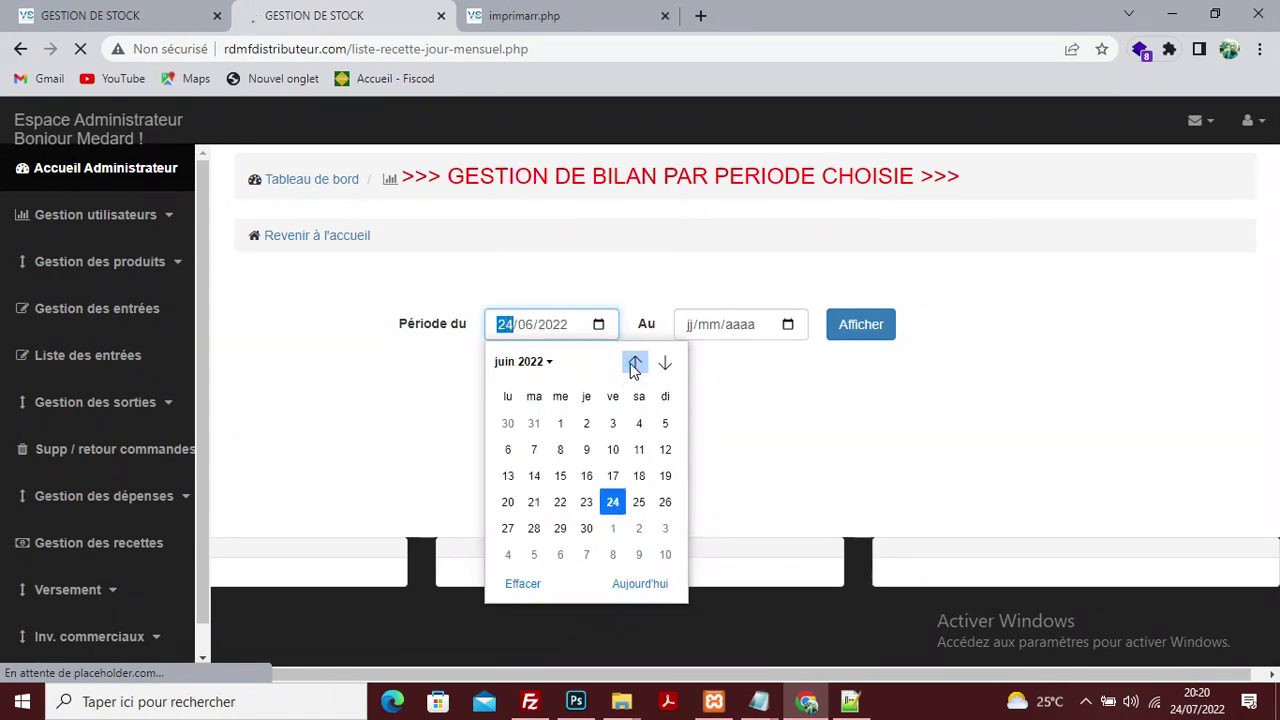
left_click(560, 423)
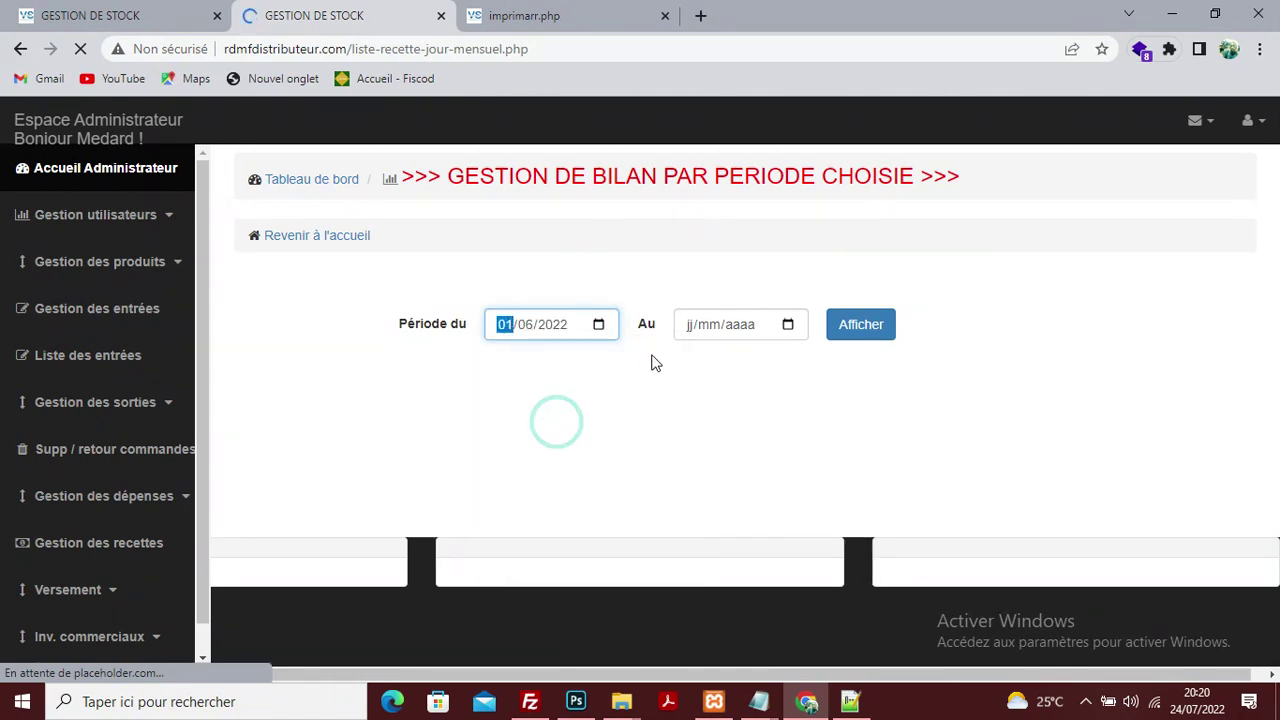
left_click(788, 325)
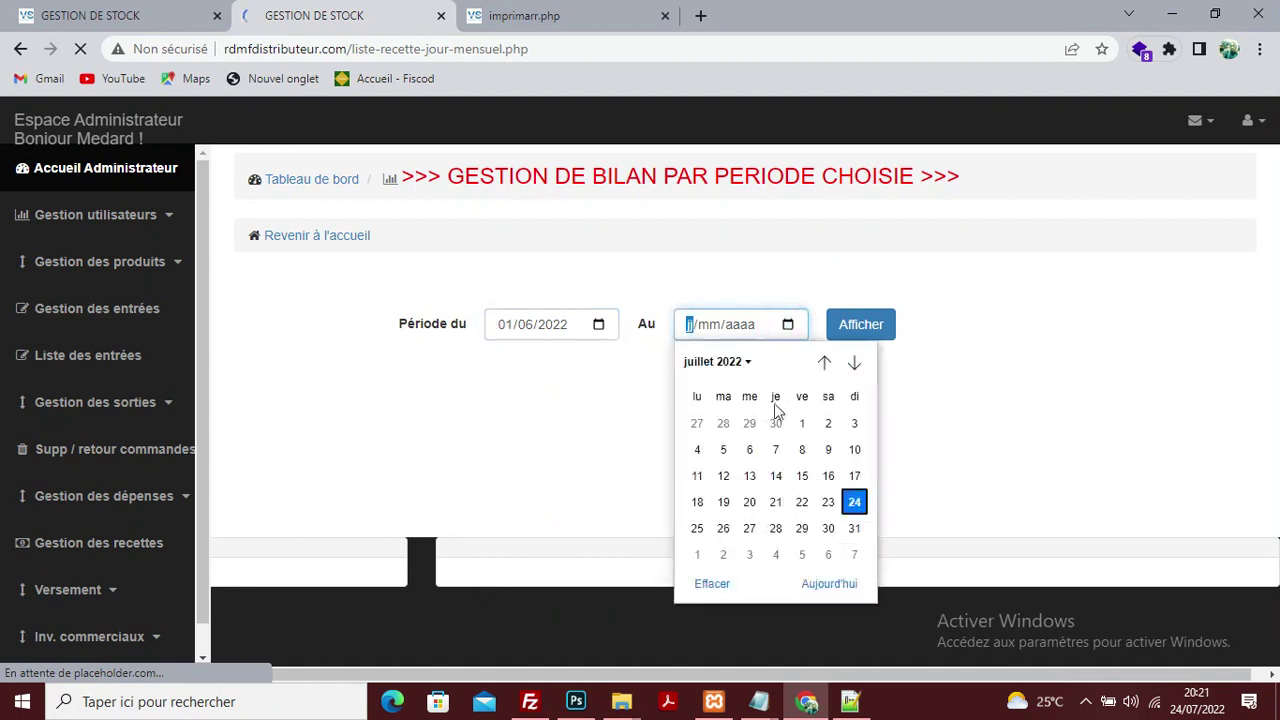
left_click(851, 503)
left_click(853, 340)
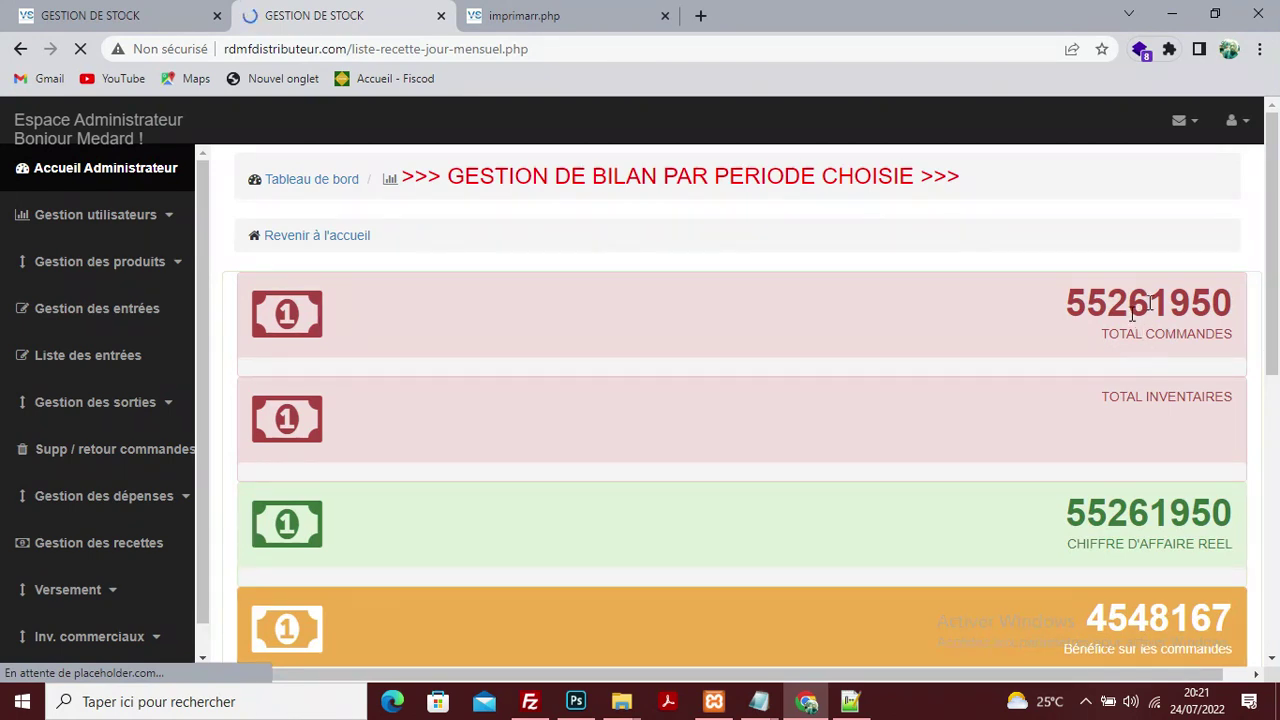
Step: Examine the balance summary from the order and inventory totals through the real turnover to the real profit
scroll(1138, 310, "down", 2)
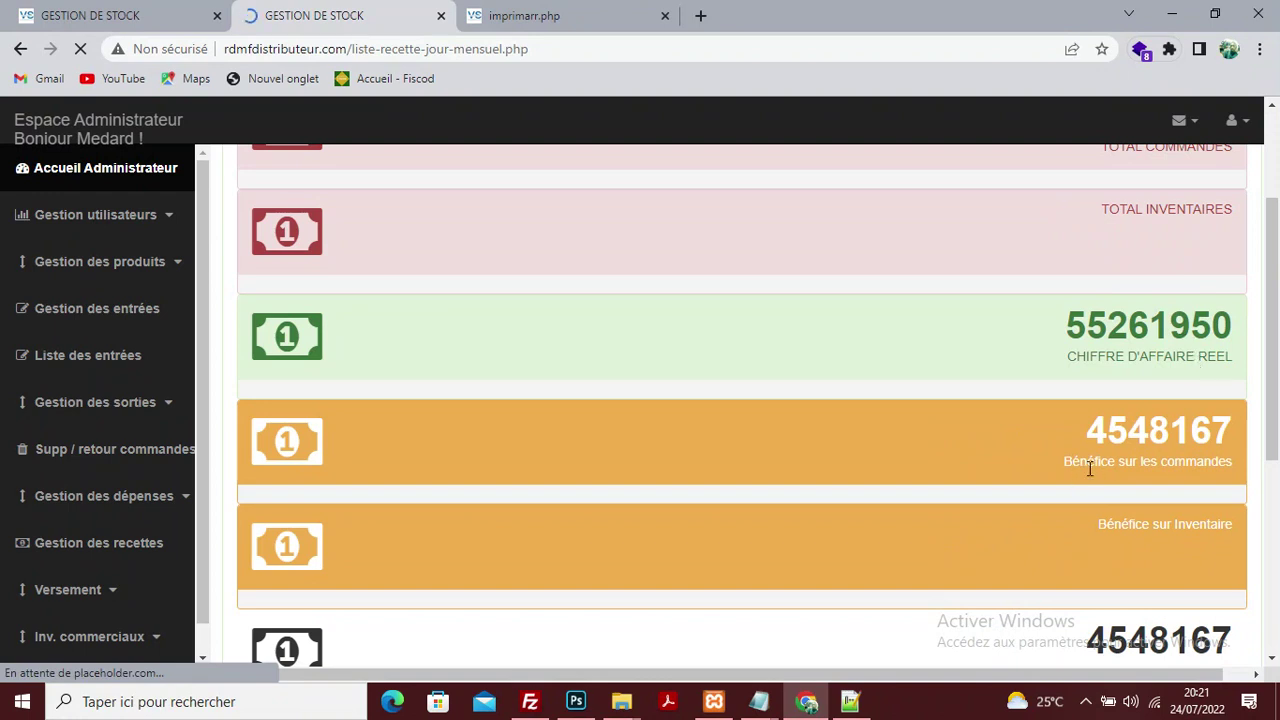
scroll(1158, 527, "down", 2)
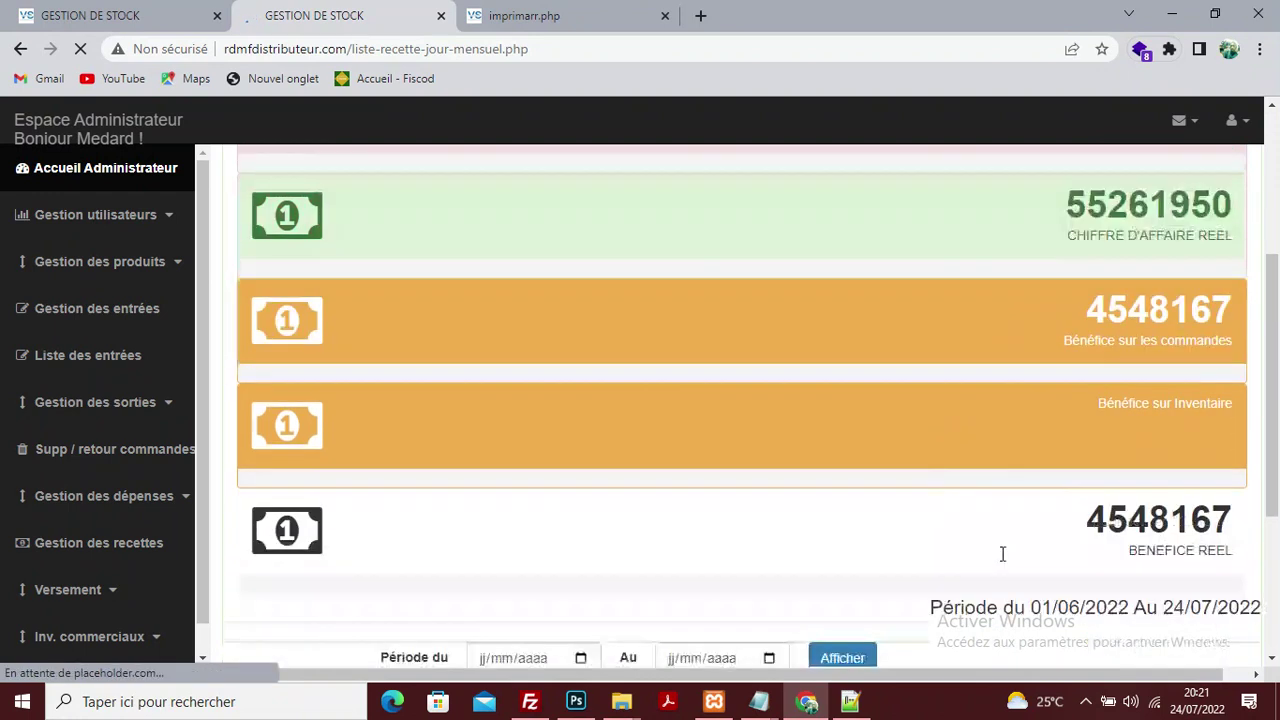
scroll(931, 451, "down", 2)
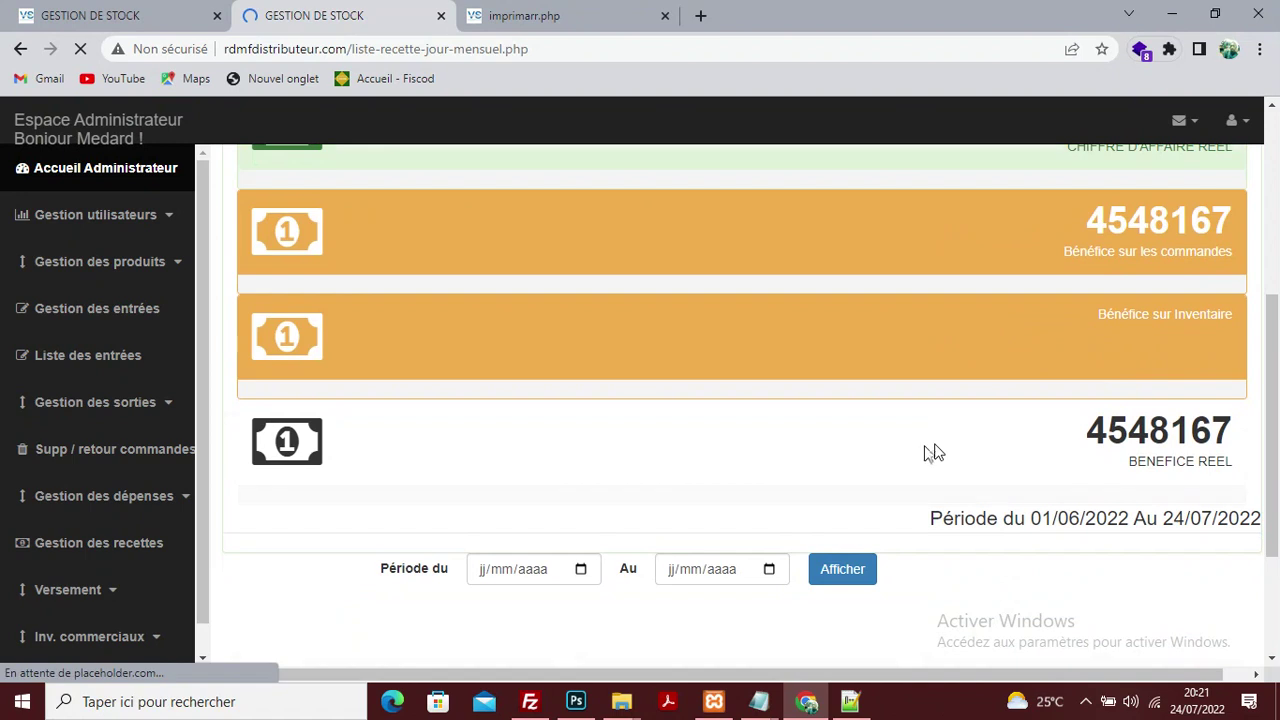
scroll(660, 340, "down", 1)
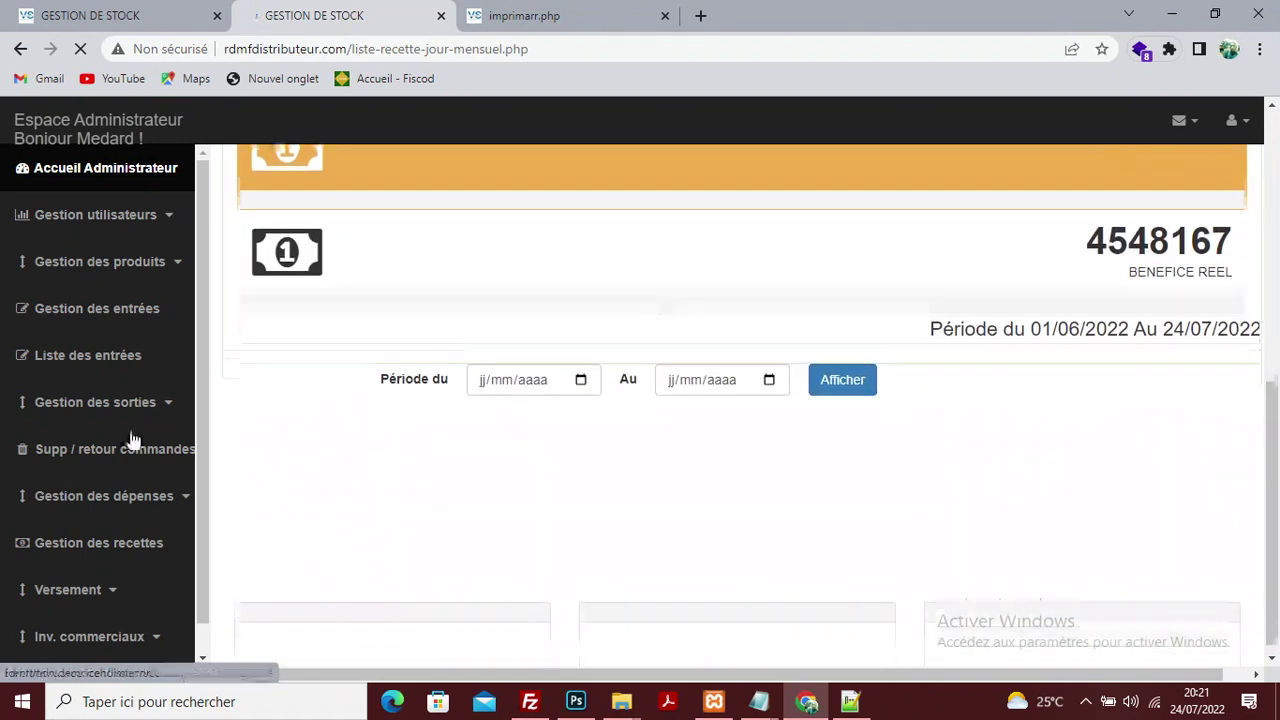
scroll(110, 450, "down", 1)
scroll(108, 385, "up", 1)
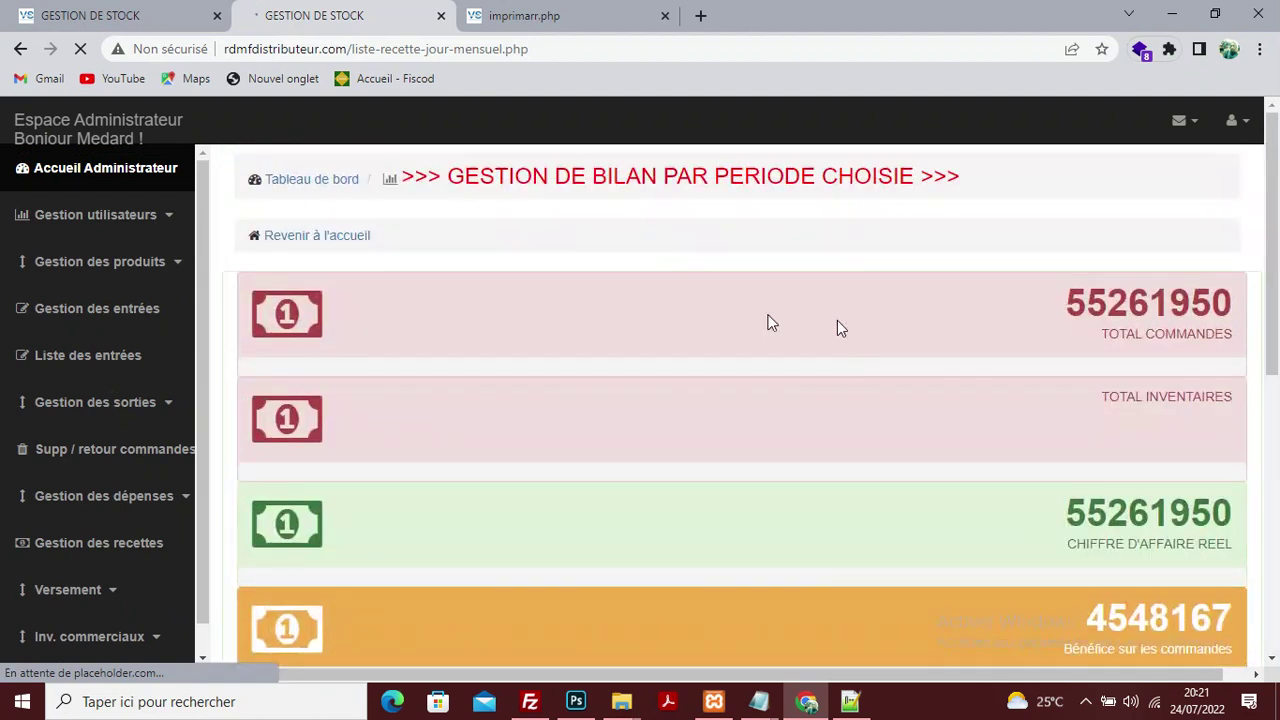
Step: Log out of the administrator account and minimize the browser window
left_click(1228, 128)
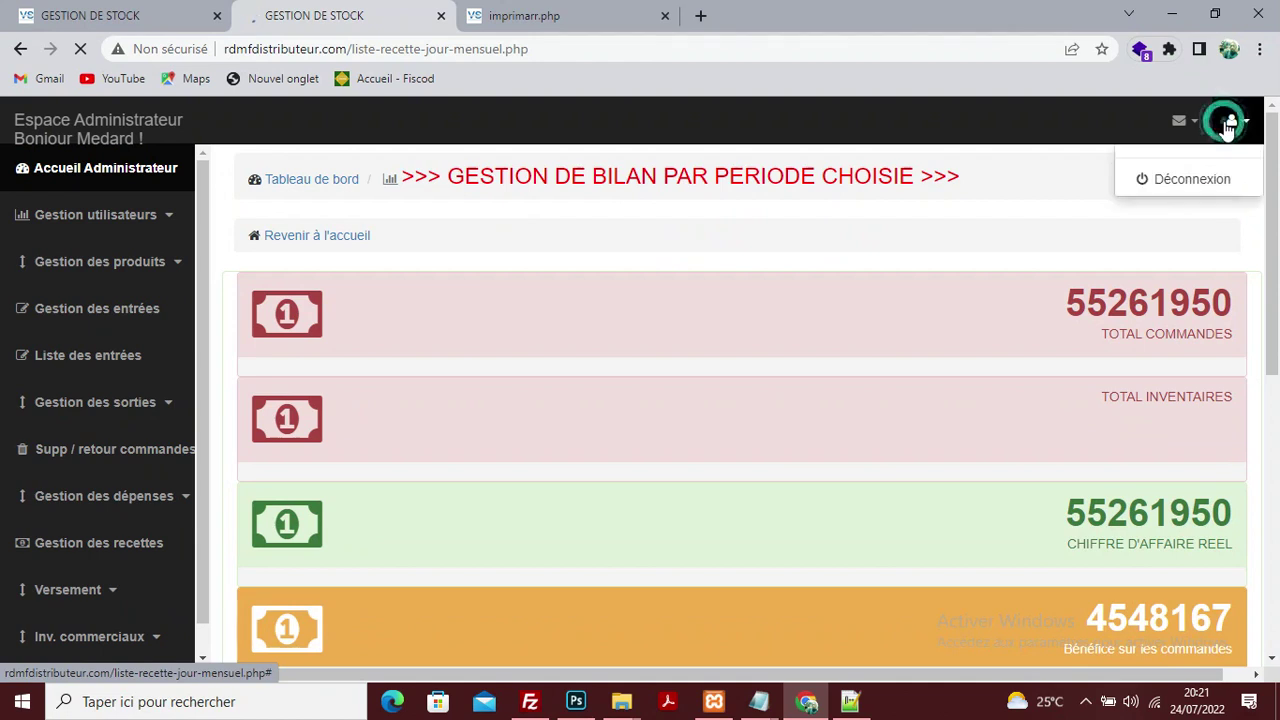
left_click(1203, 181)
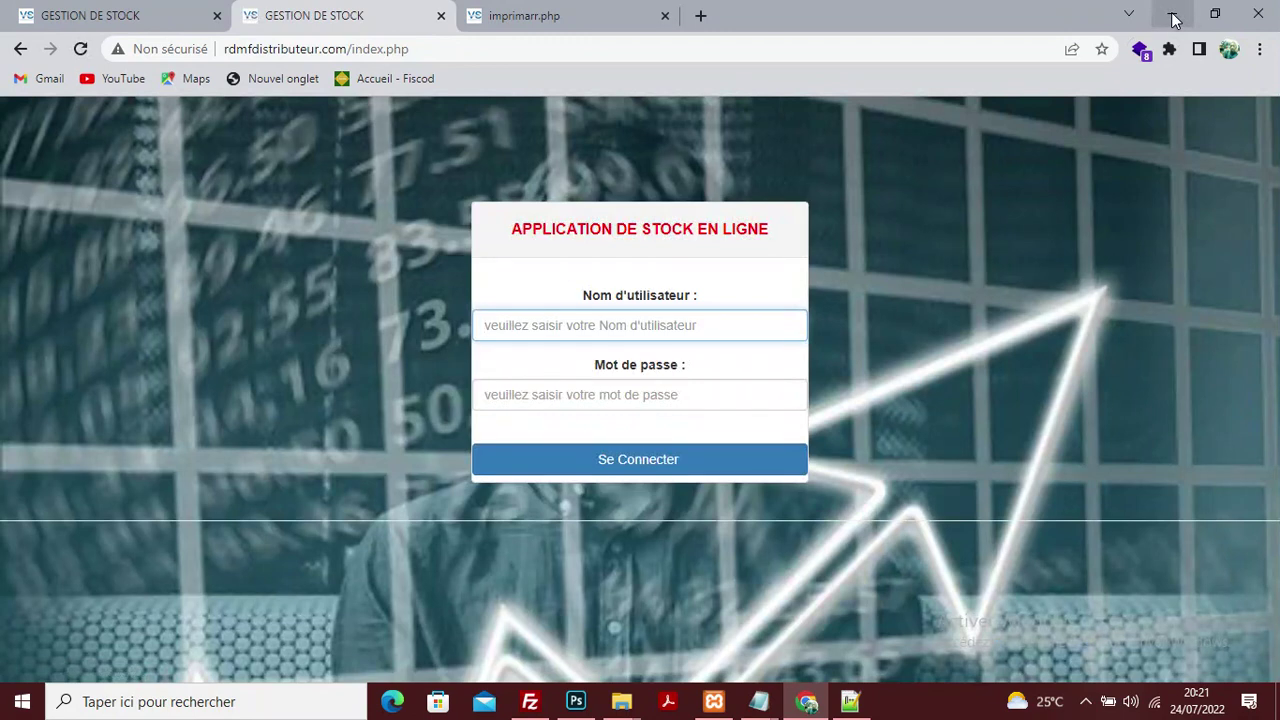
left_click(1173, 20)
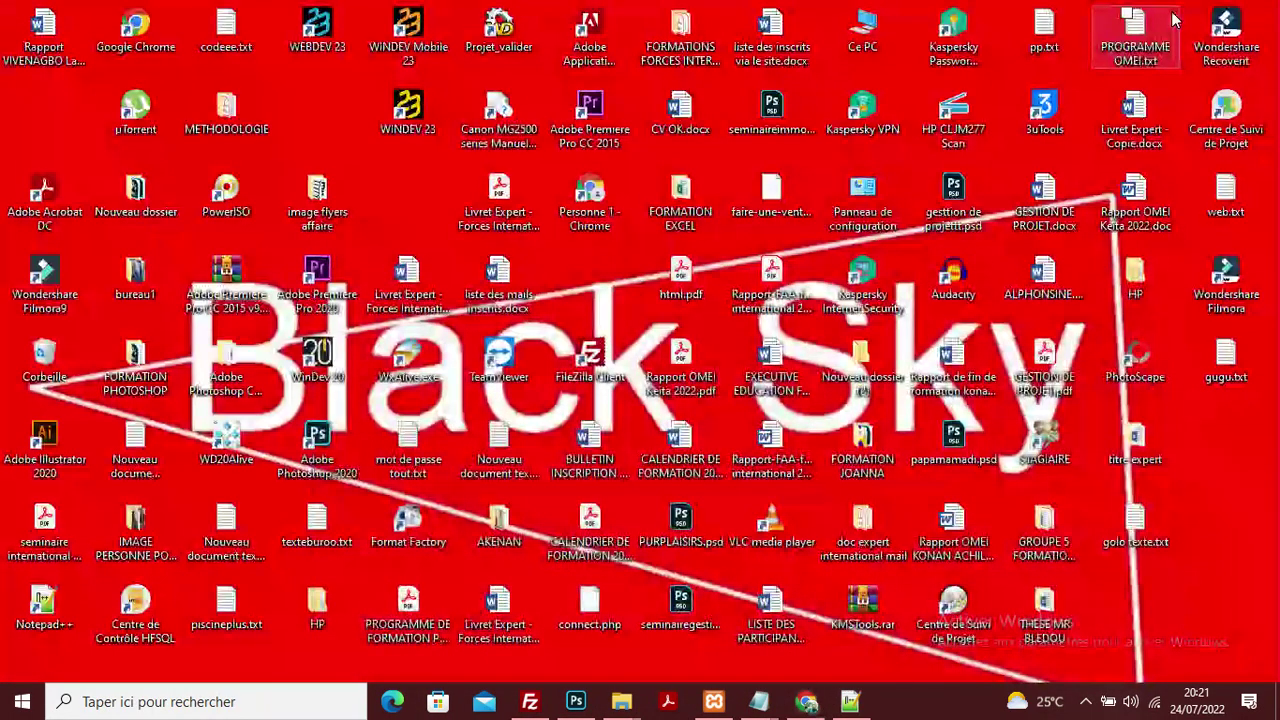